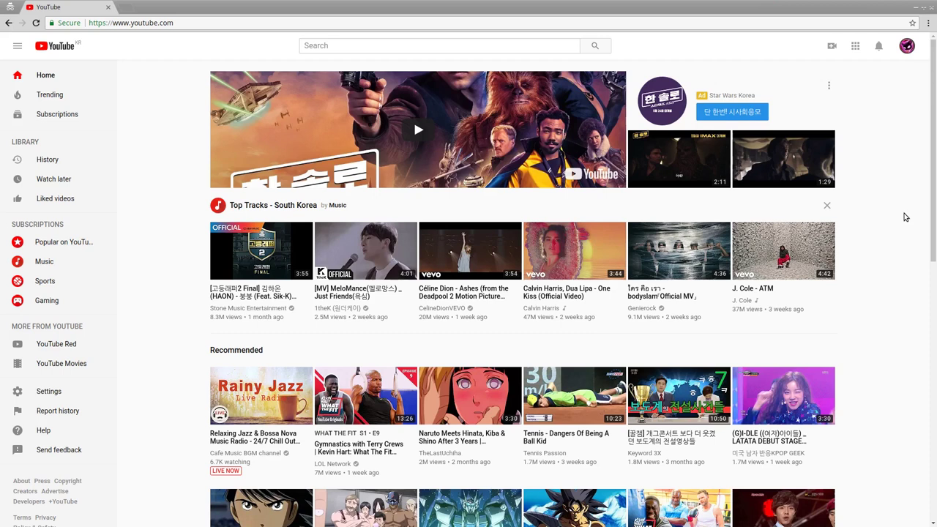
# - Open Creator Studio from the account menu and go to the channel's Status and Features page
pyautogui.click(903, 214)
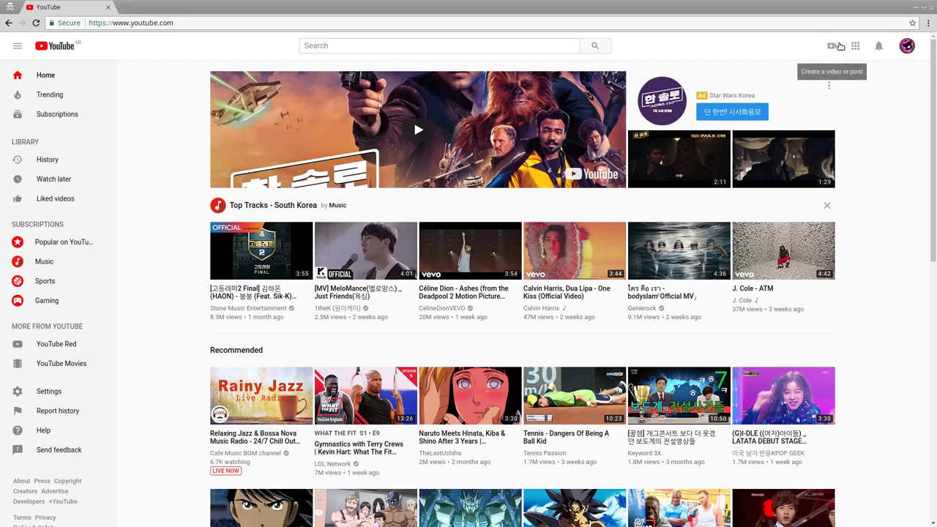
pyautogui.click(911, 119)
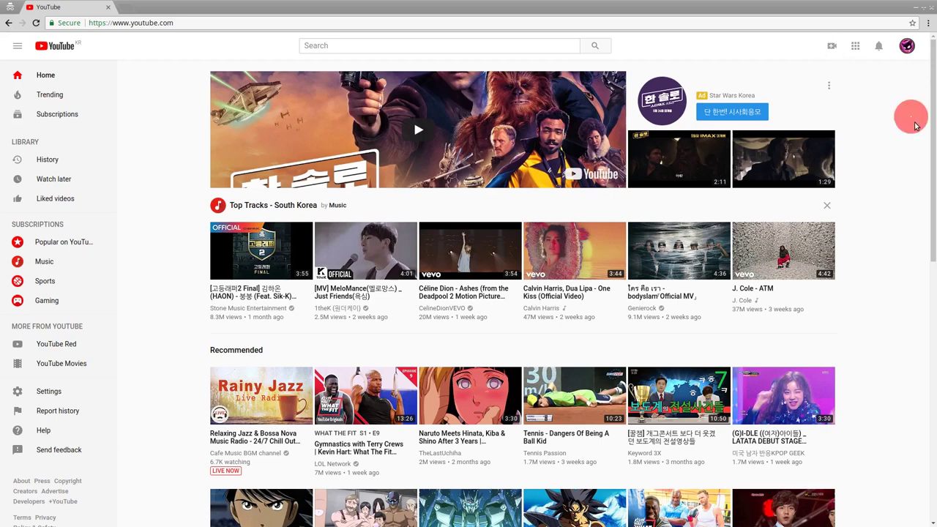
pyautogui.click(907, 47)
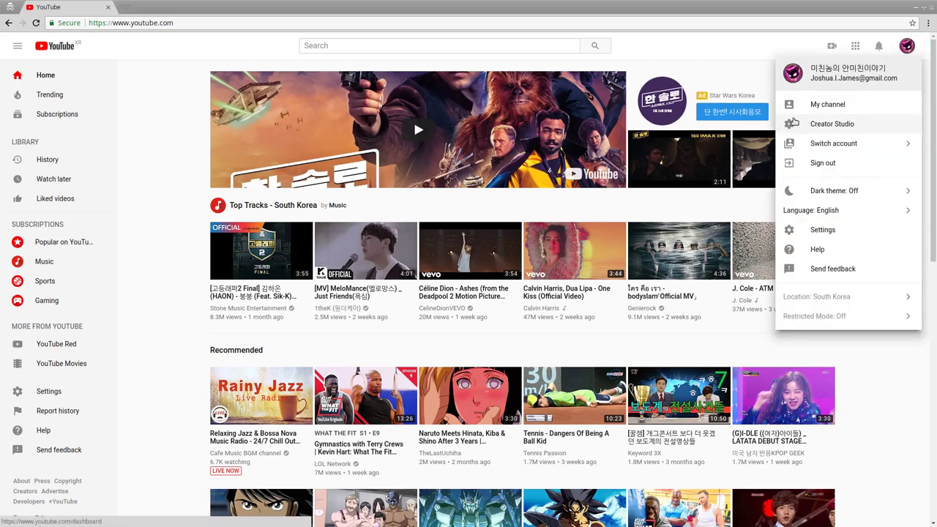
pyautogui.click(845, 124)
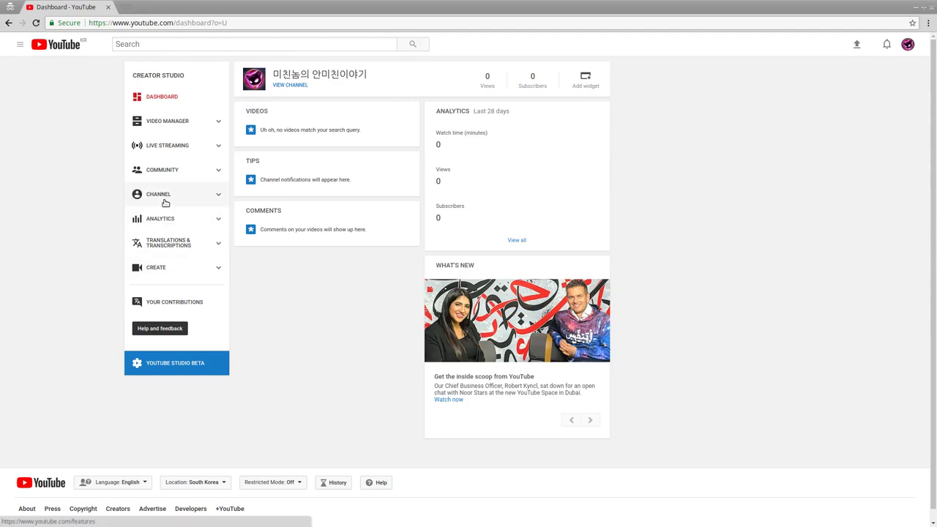
pyautogui.click(164, 196)
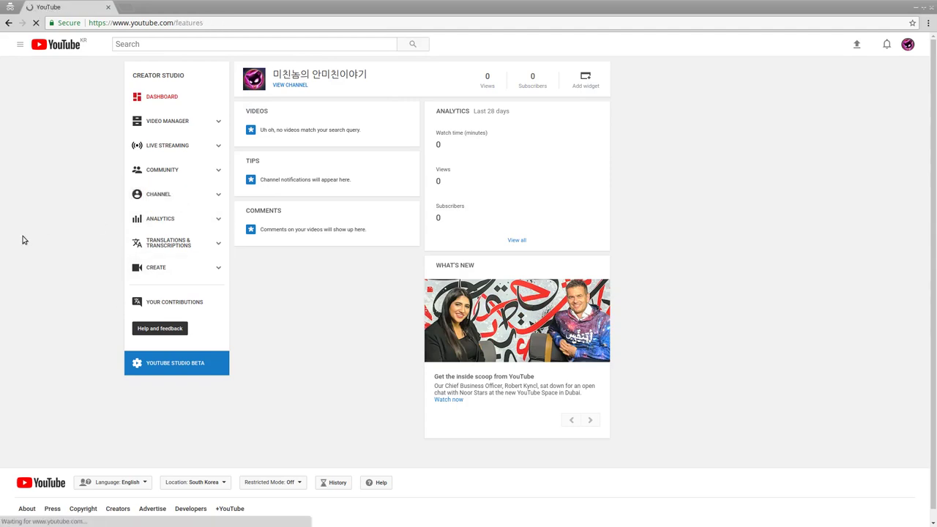
pyautogui.scroll(-1, 43, 209)
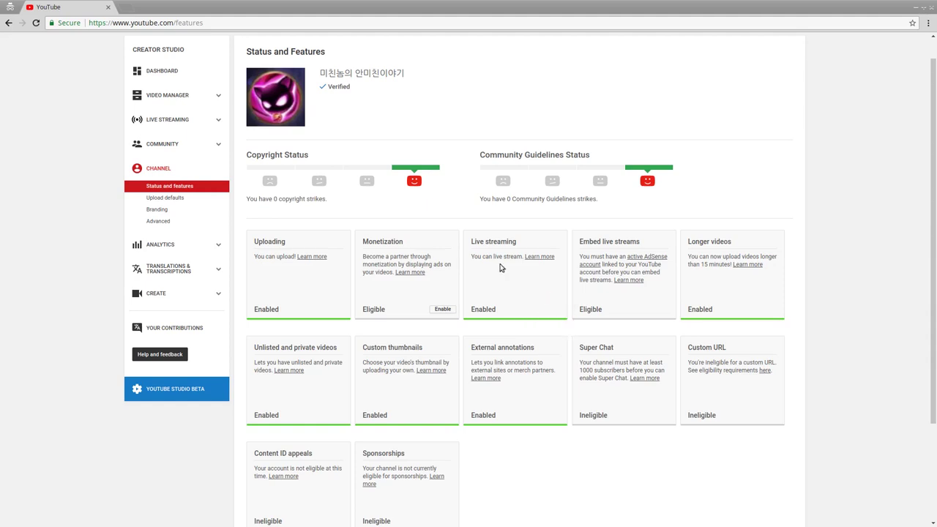
pyautogui.moveTo(470, 241); pyautogui.dragTo(513, 250)
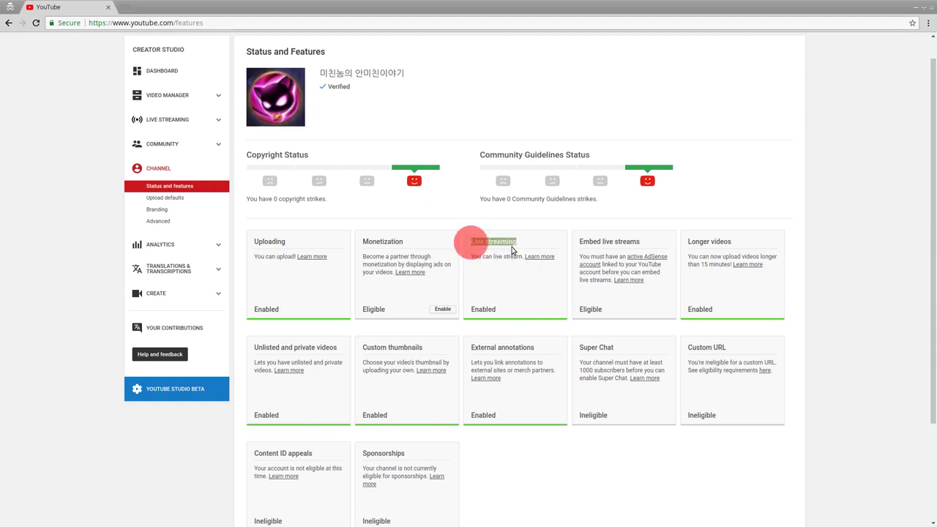
pyautogui.click(541, 303)
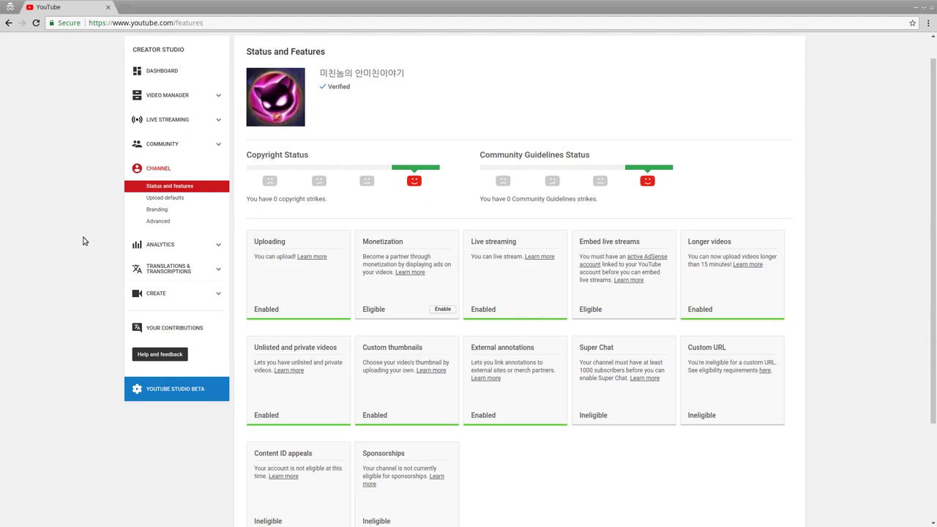
pyautogui.scroll(2, 83, 241)
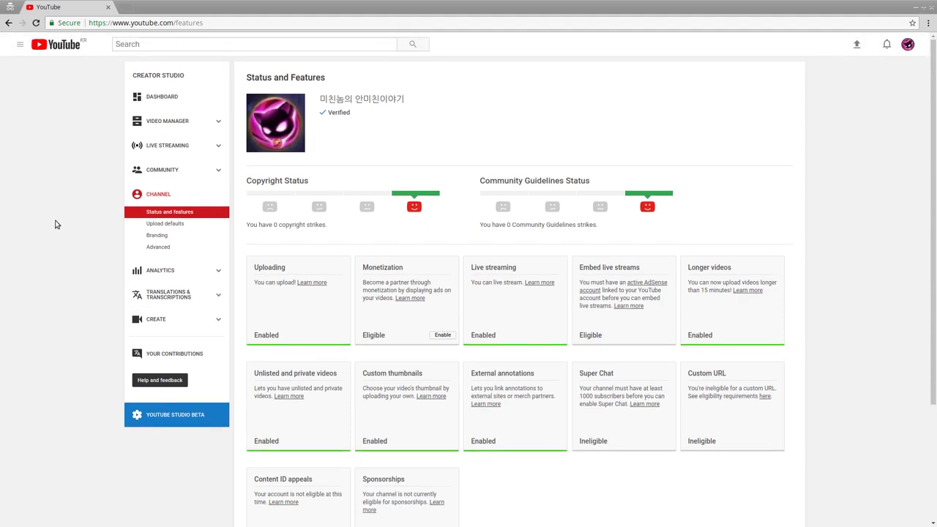
# - On the Live Dashboard, retitle the stream 'SecRev Conference - LIFS@Hallym'
pyautogui.click(54, 222)
pyautogui.click(175, 148)
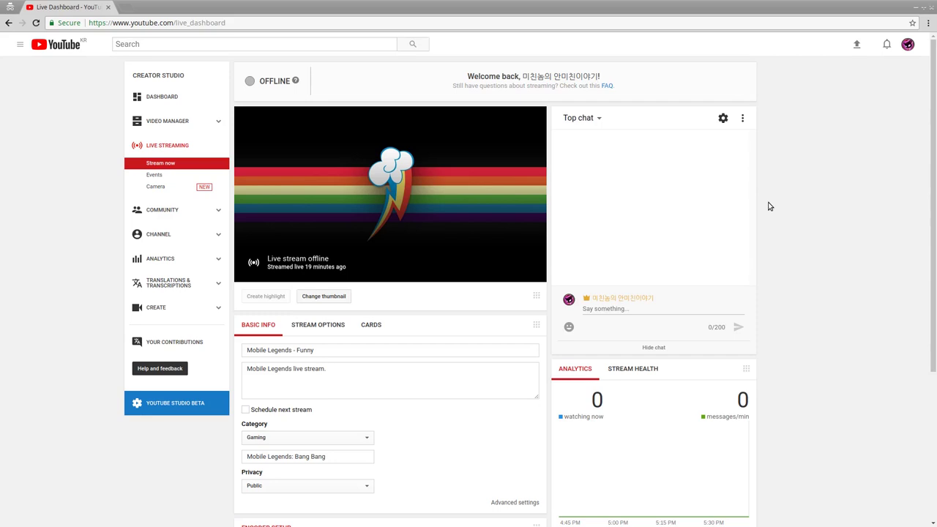
pyautogui.scroll(-1, 769, 207)
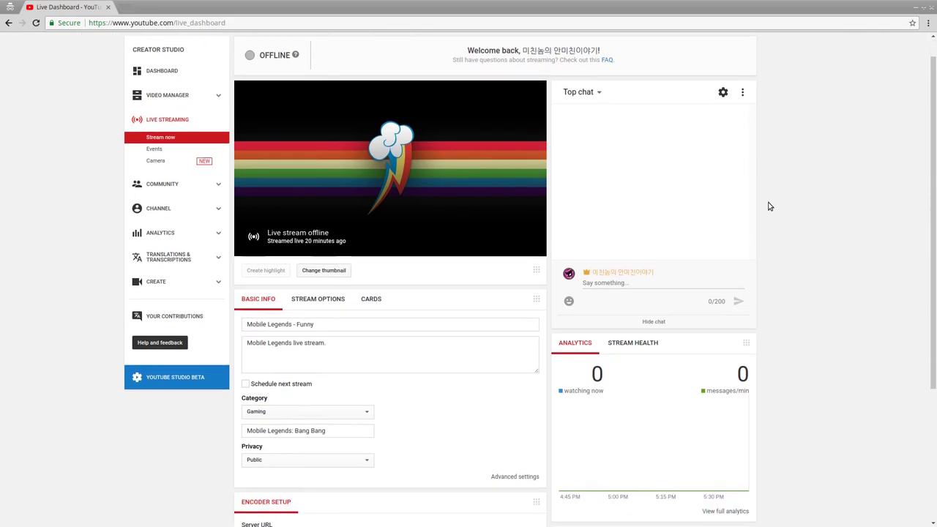
pyautogui.tripleClick(401, 324)
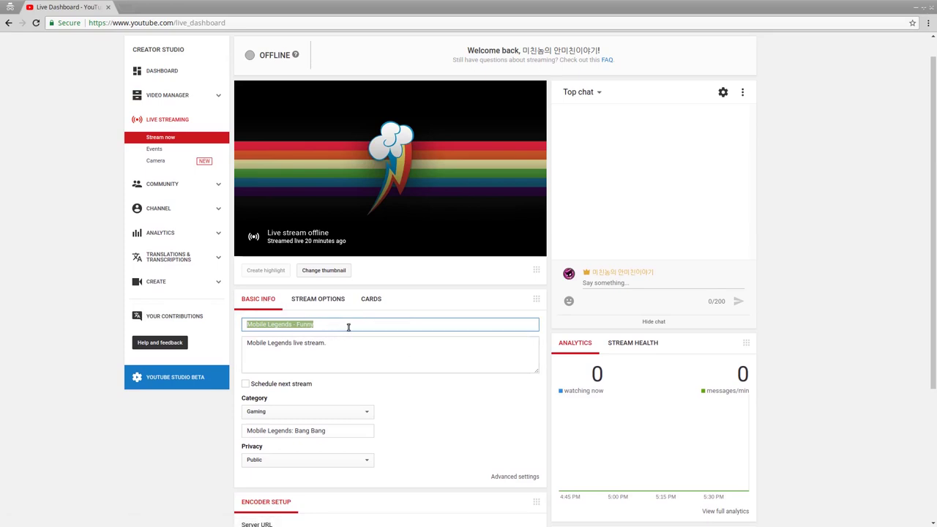
pyautogui.write('SE')
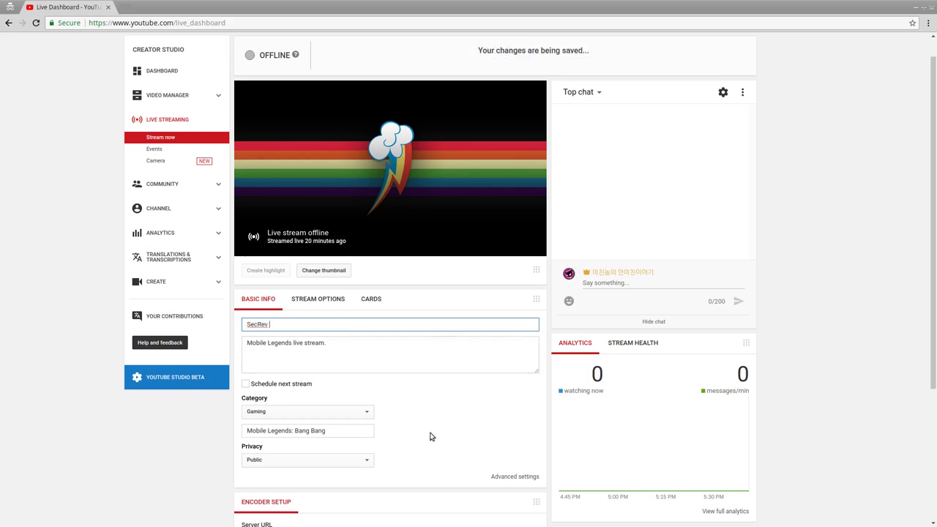
pyautogui.write('Conf')
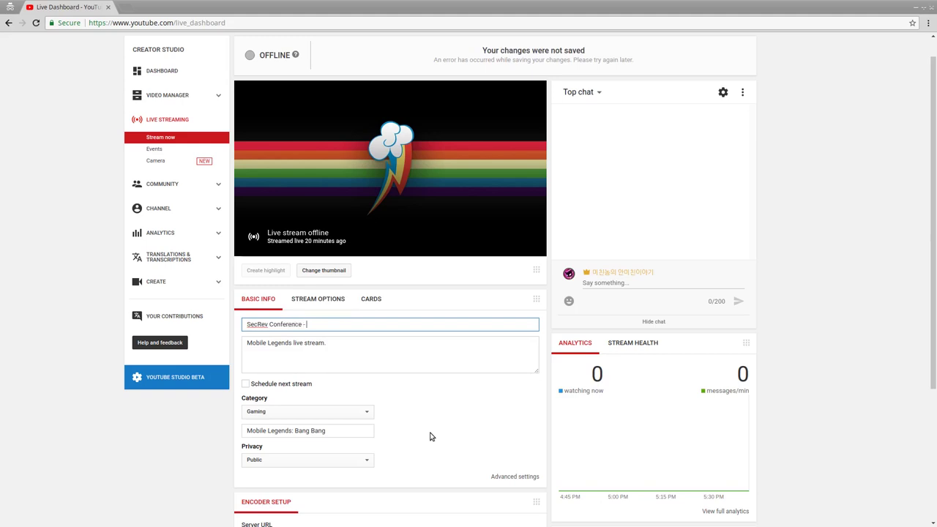
pyautogui.write('erence - LIFS@Hallym')
# - Replace the stream description with 'SecRev Conference group from Hallym University' and save it
pyautogui.press('Tab')
pyautogui.tripleClick(348, 342)
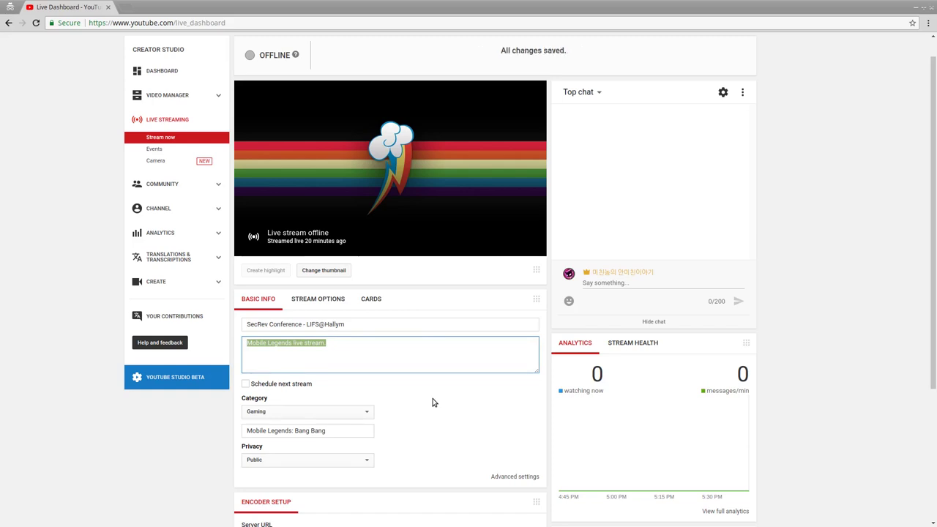
pyautogui.write('S')
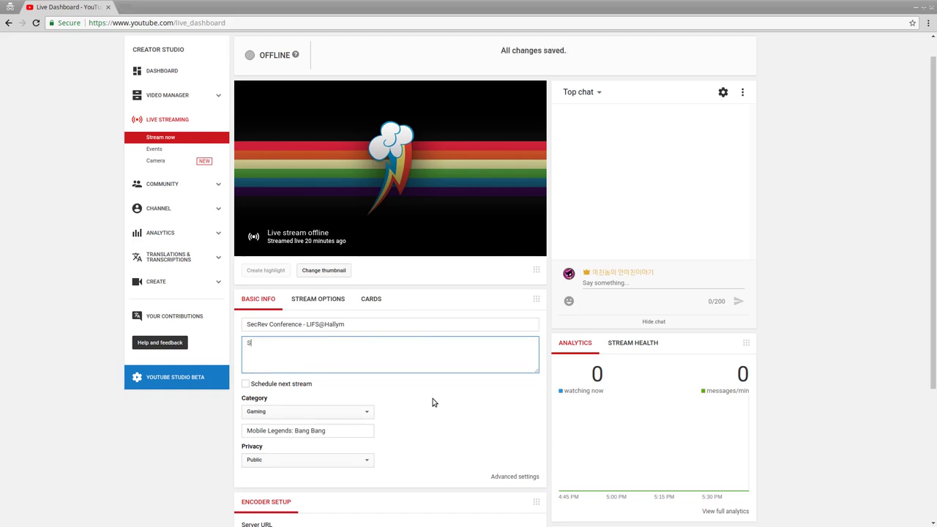
pyautogui.write('ecRev Conference group from ha')
pyautogui.press('BackSpace')
pyautogui.press('BackSpace')
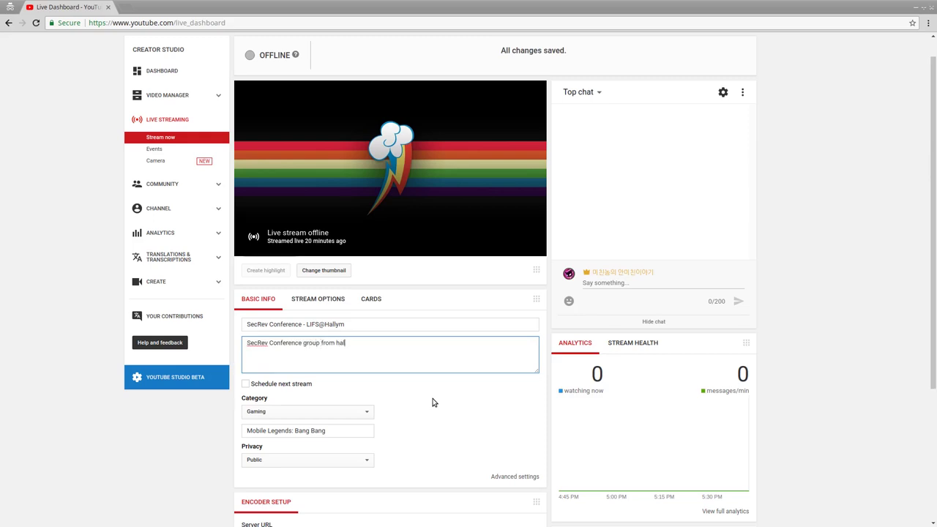
pyautogui.write('Hallym Unive')
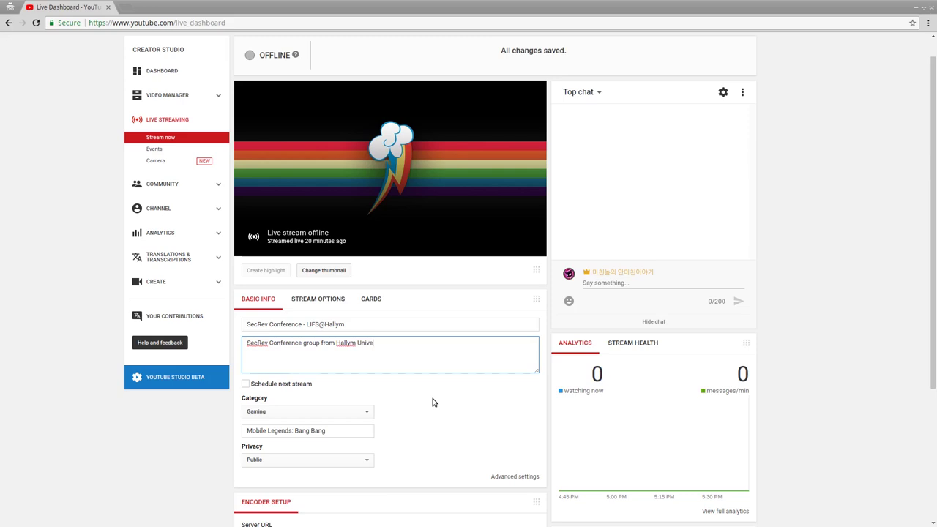
pyautogui.write('rsity.')
pyautogui.click(432, 401)
pyautogui.click(181, 435)
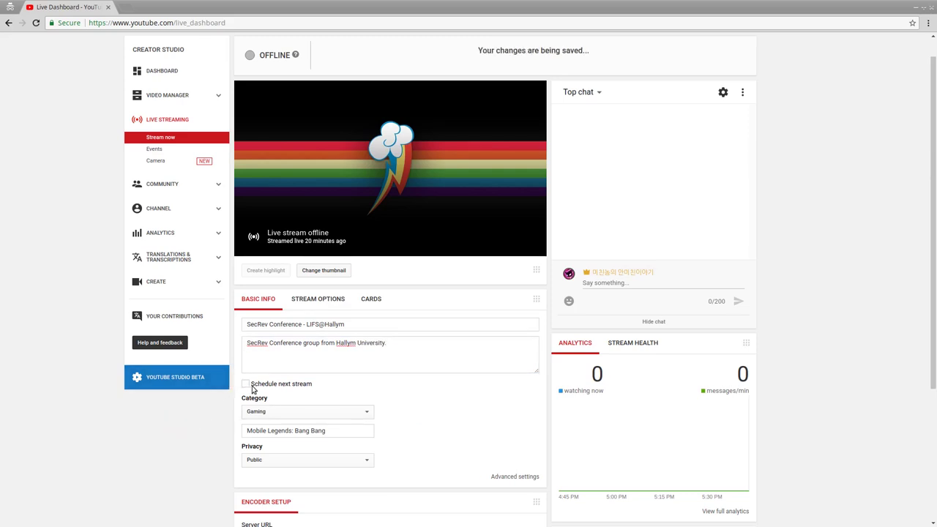
# - Keep the stream category as Gaming and privacy as Public so changes are saved
pyautogui.scroll(-1, 136, 461)
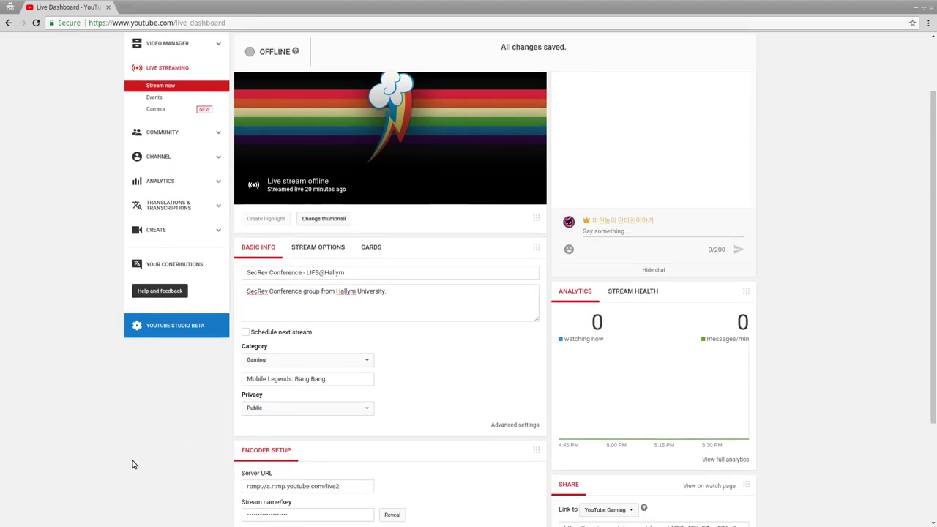
pyautogui.click(256, 361)
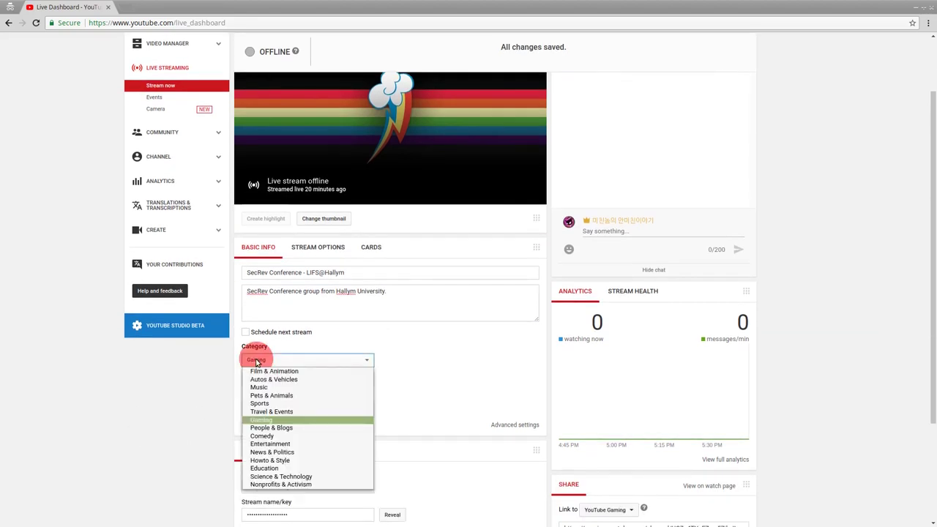
pyautogui.click(256, 361)
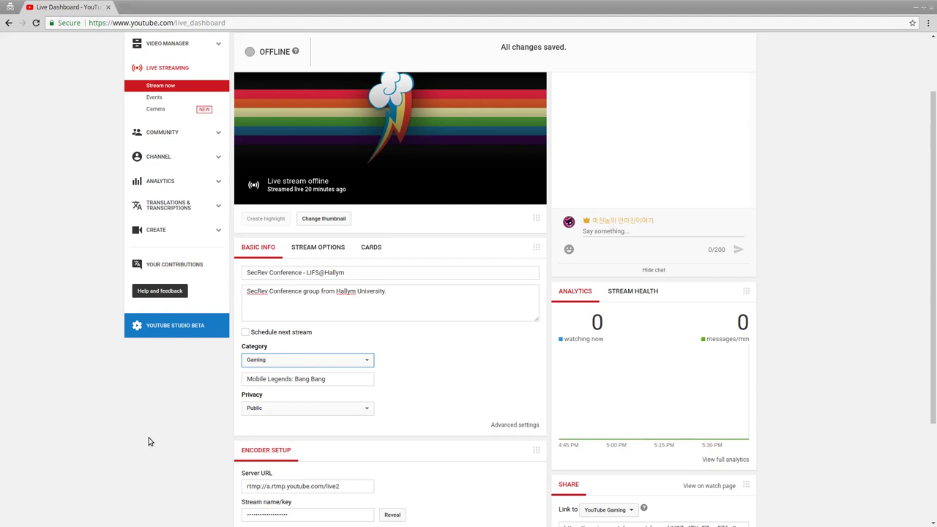
pyautogui.scroll(-2, 200, 439)
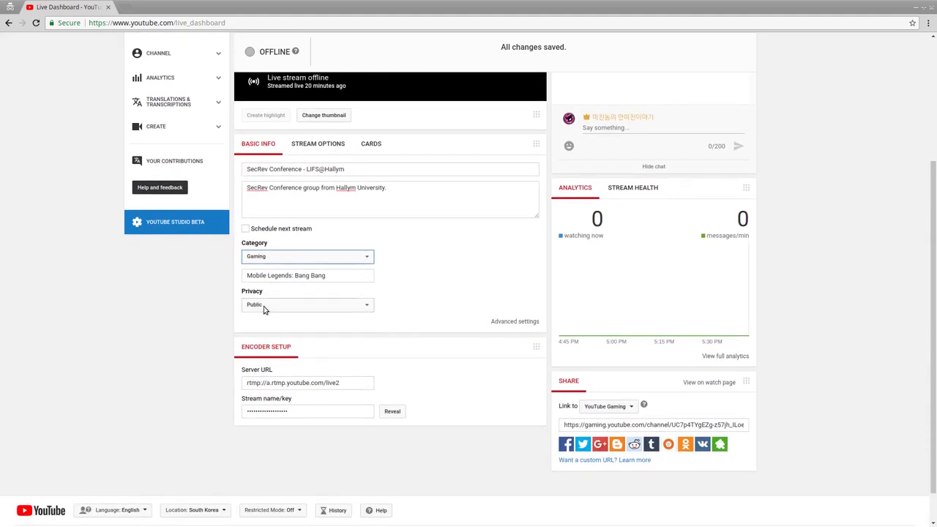
pyautogui.click(263, 306)
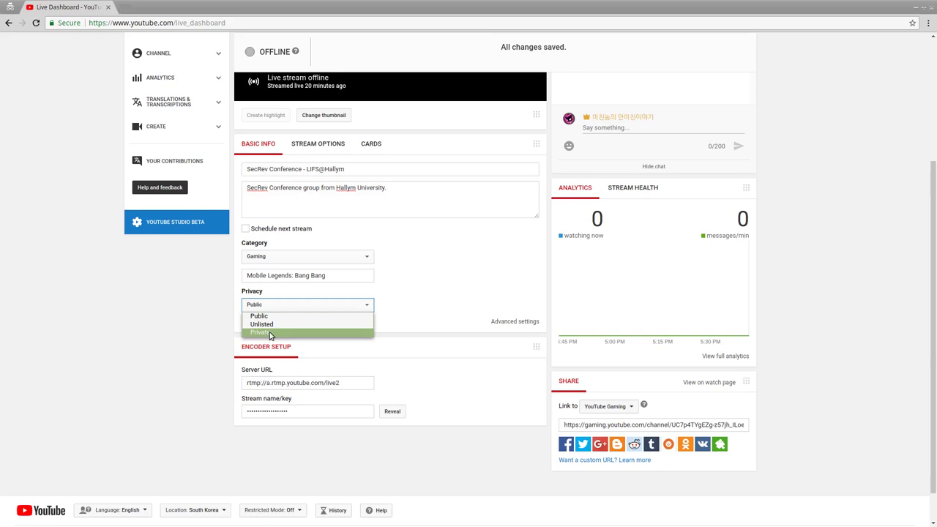
pyautogui.click(190, 354)
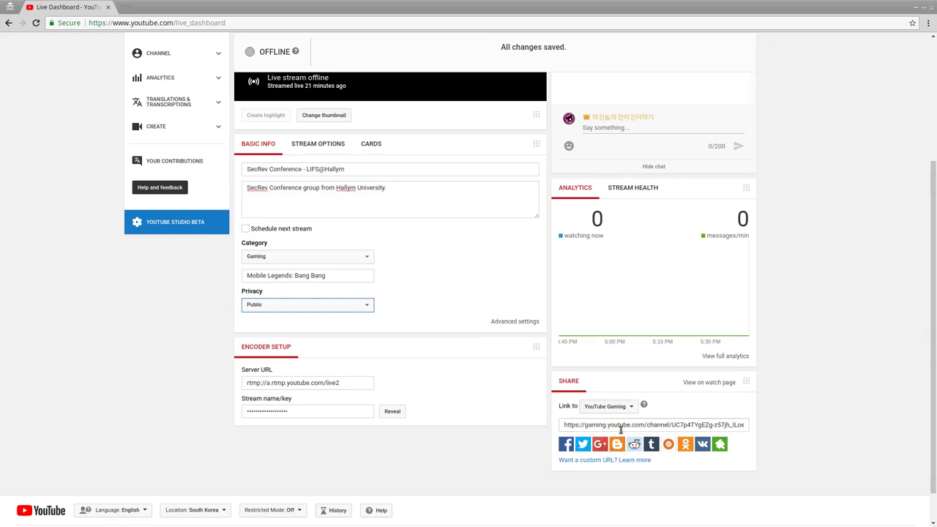
# - Switch the share link from YouTube Gaming to YouTube and select the full URL
pyautogui.click(629, 407)
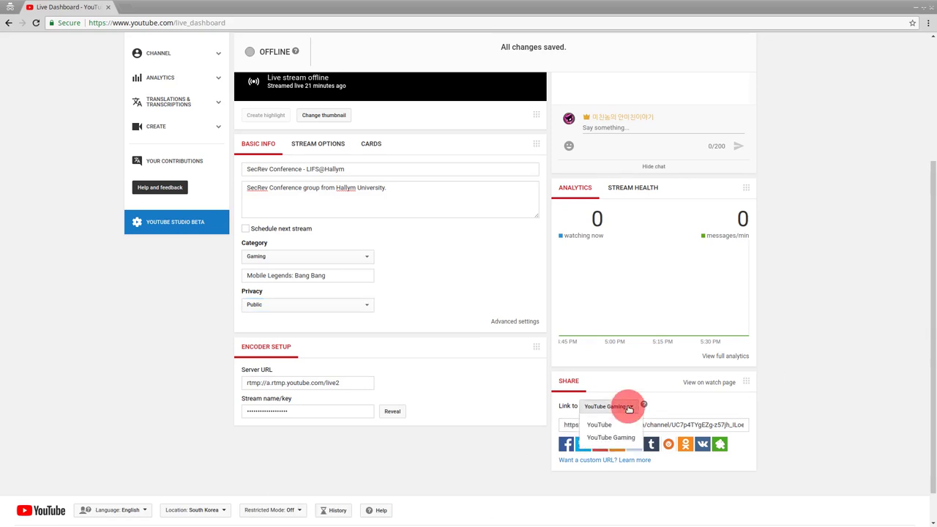
pyautogui.click(596, 424)
pyautogui.click(476, 468)
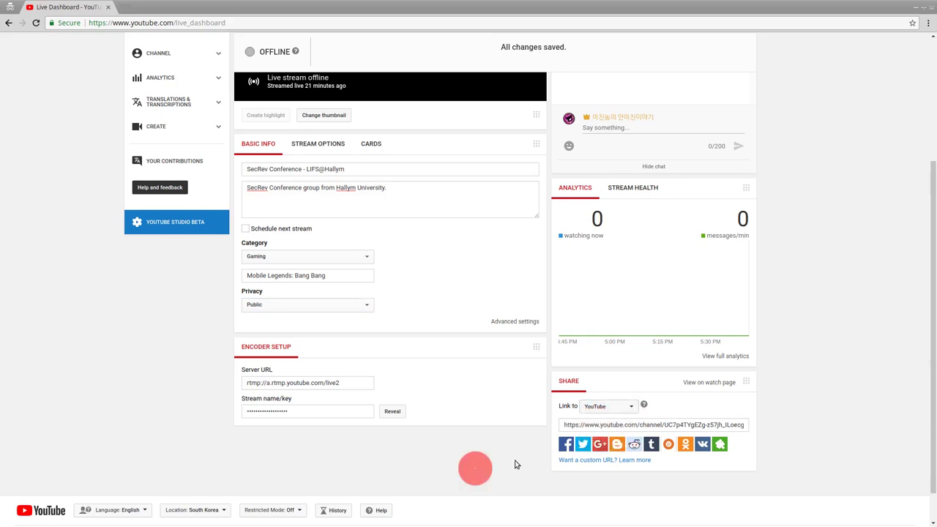
pyautogui.click(622, 426)
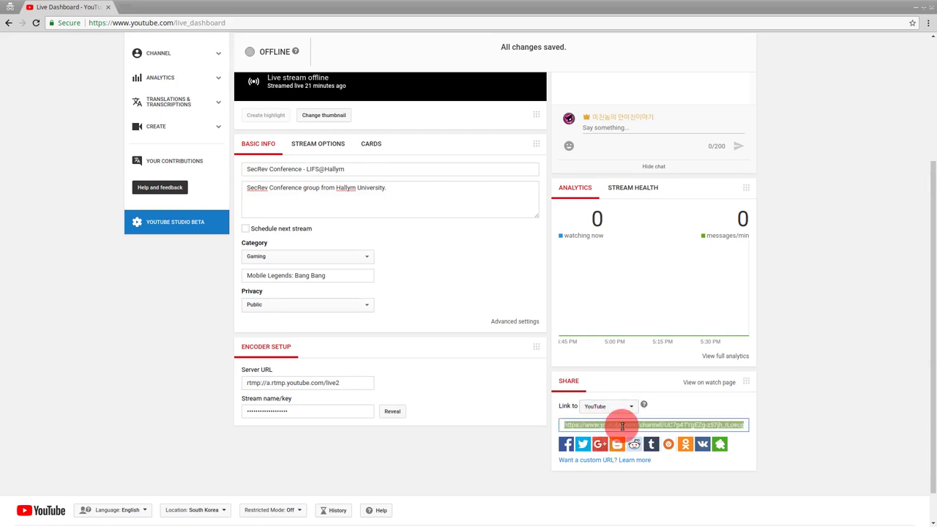
pyautogui.click(778, 446)
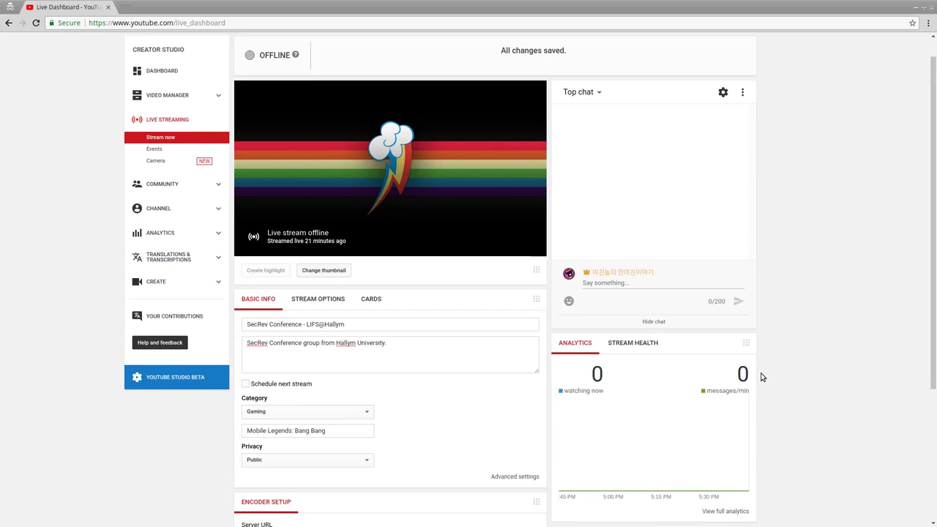
pyautogui.click(706, 399)
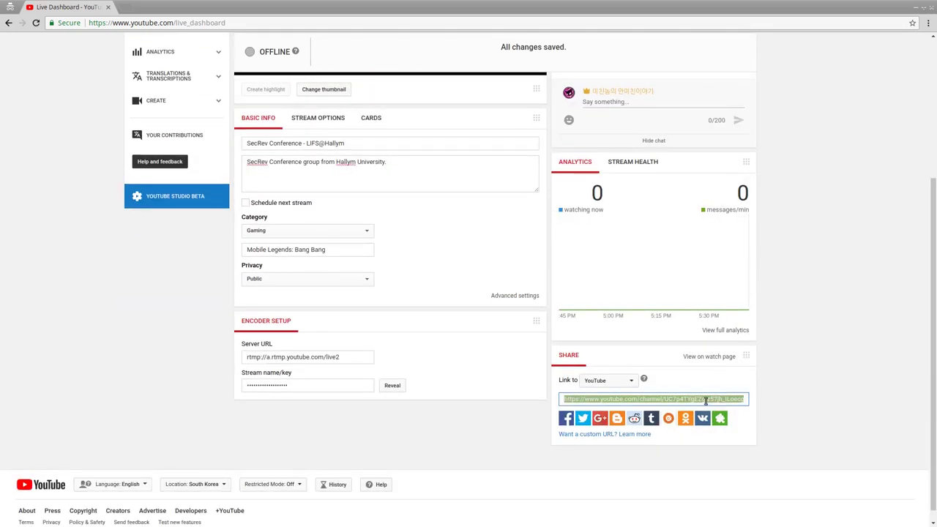
pyautogui.hotkey('ctrl', 'shift', 'n')
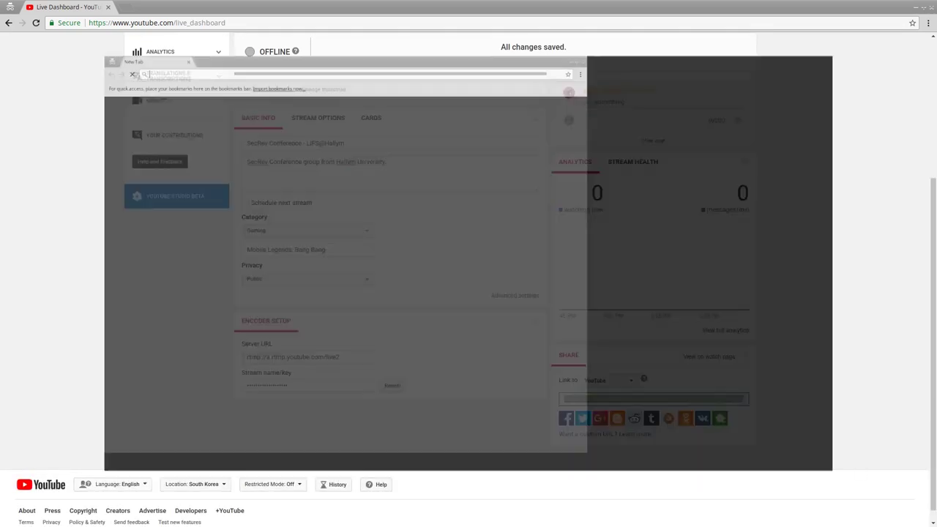
pyautogui.click(505, 22)
pyautogui.write('https://www.youtube.com/channel/UC7p4TYgEZg-z57jh_ILoecg/live')
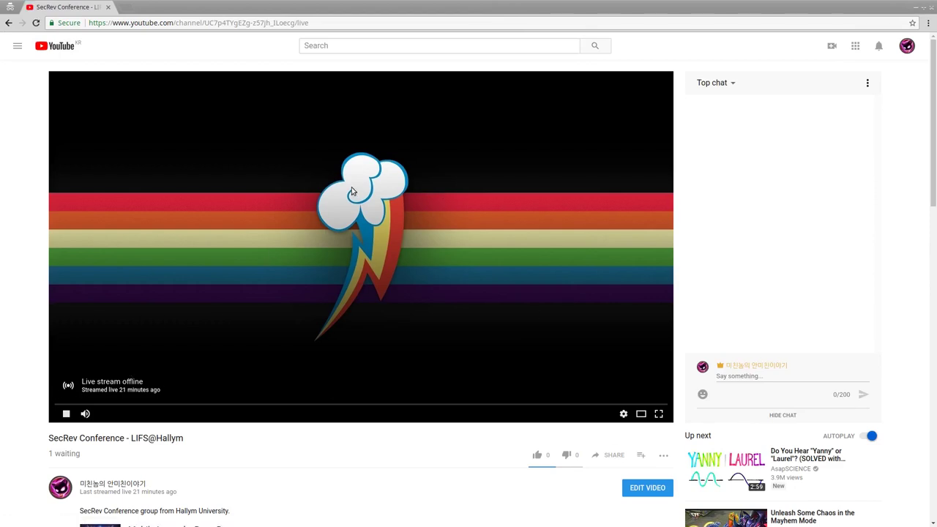
pyautogui.click(932, 11)
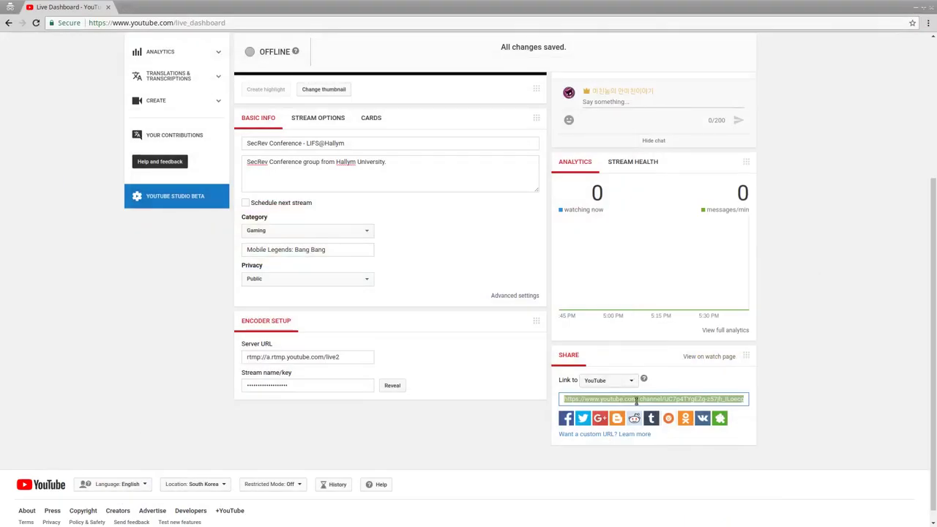
pyautogui.click(749, 399)
pyautogui.click(743, 398)
pyautogui.scroll(3, 803, 390)
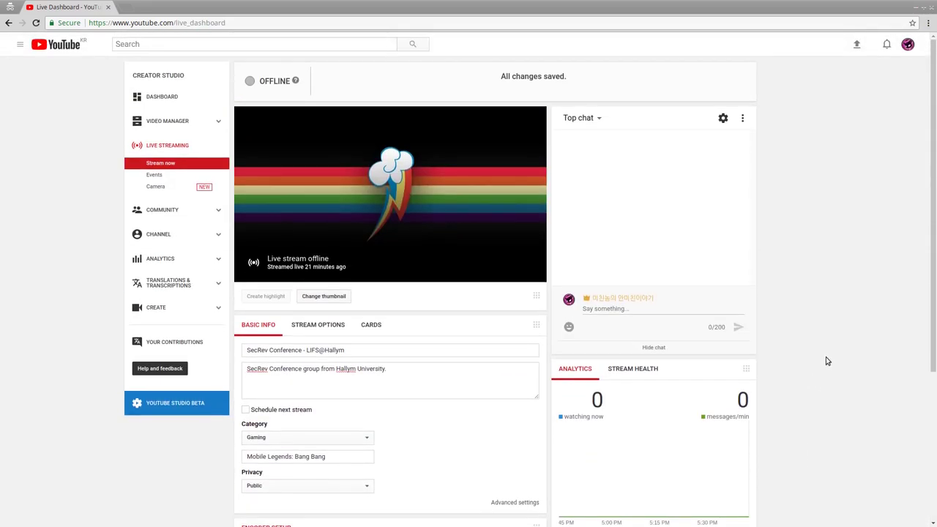
# - Return to the YouTube home page, reload it, and choose Go live from the create menu
pyautogui.scroll(-3, 874, 268)
pyautogui.scroll(3, 872, 148)
pyautogui.click(826, 248)
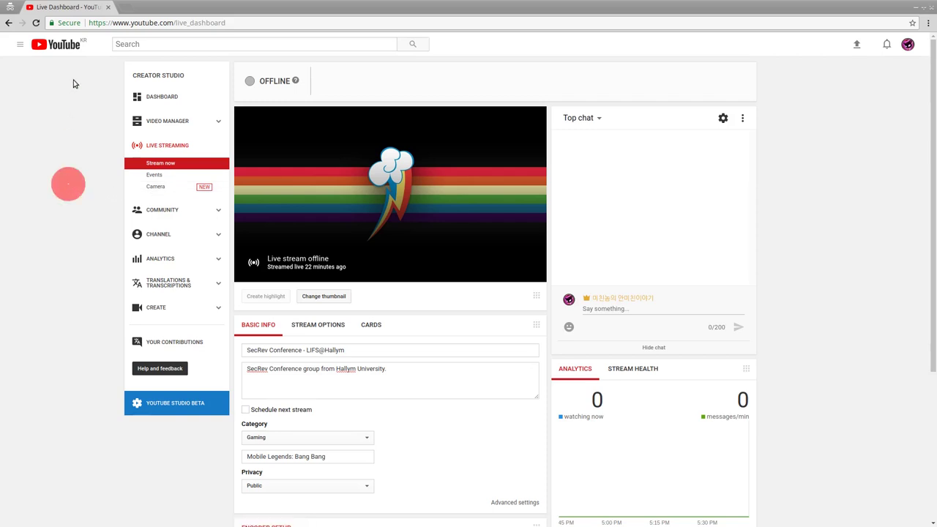
pyautogui.click(66, 45)
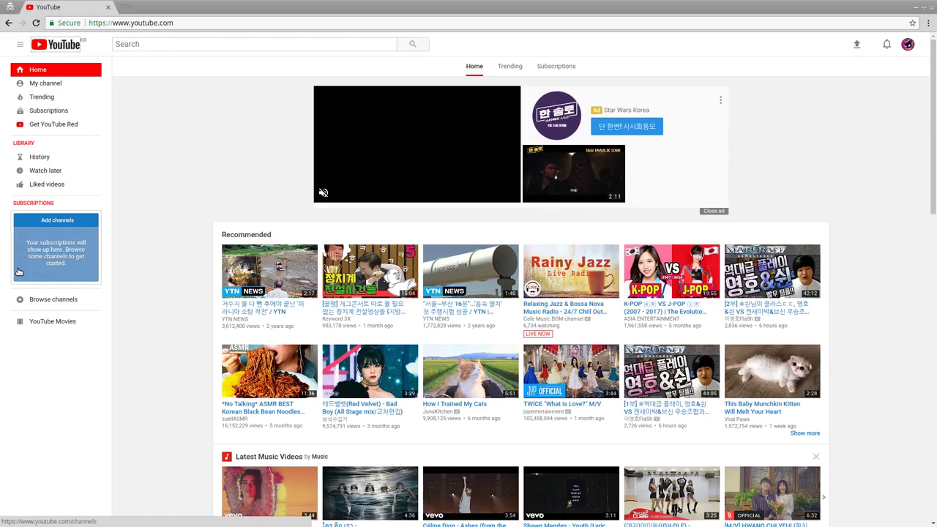
pyautogui.press('F5')
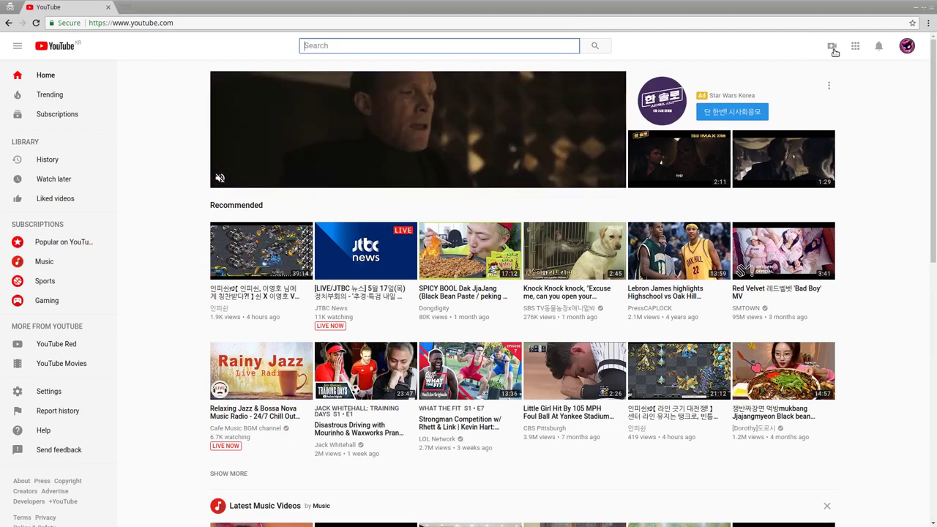
pyautogui.click(831, 45)
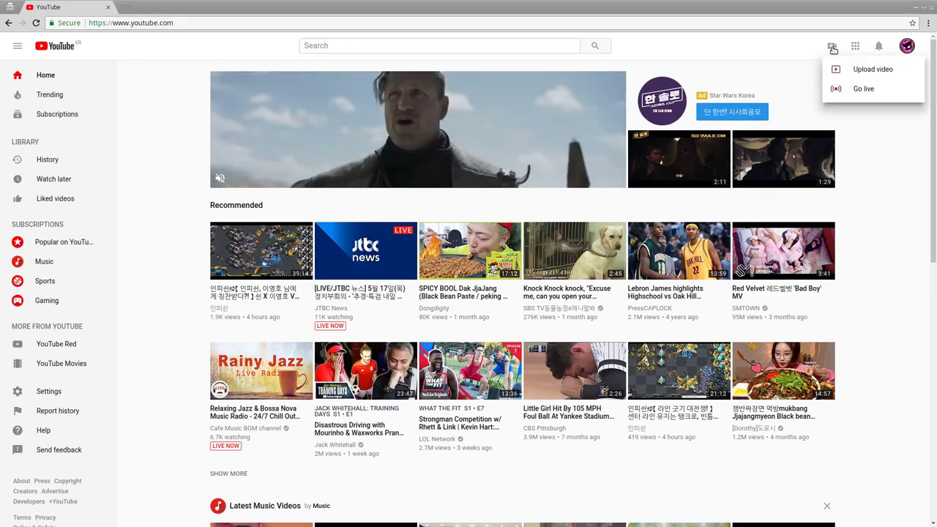
pyautogui.click(863, 89)
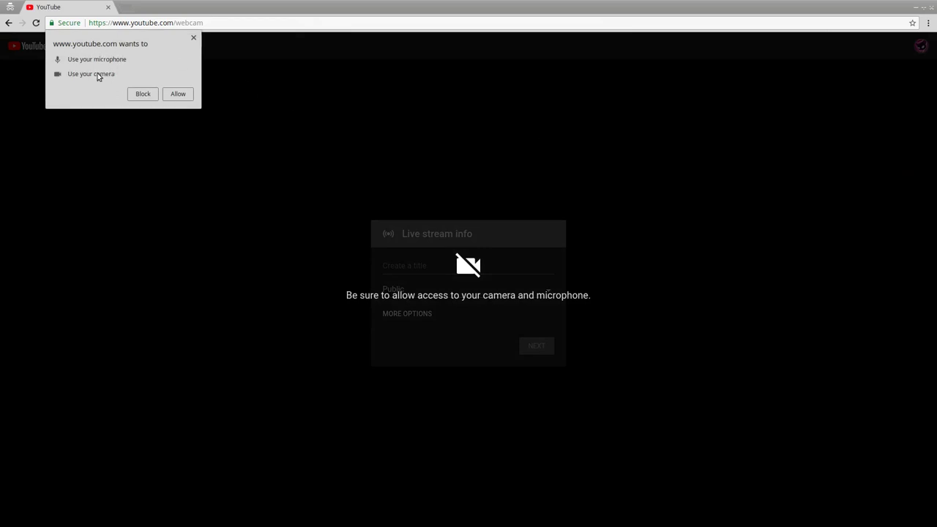
# - Allow camera and microphone access, title the stream 'SecRev 2018', and keep it Public
pyautogui.click(178, 94)
pyautogui.click(442, 266)
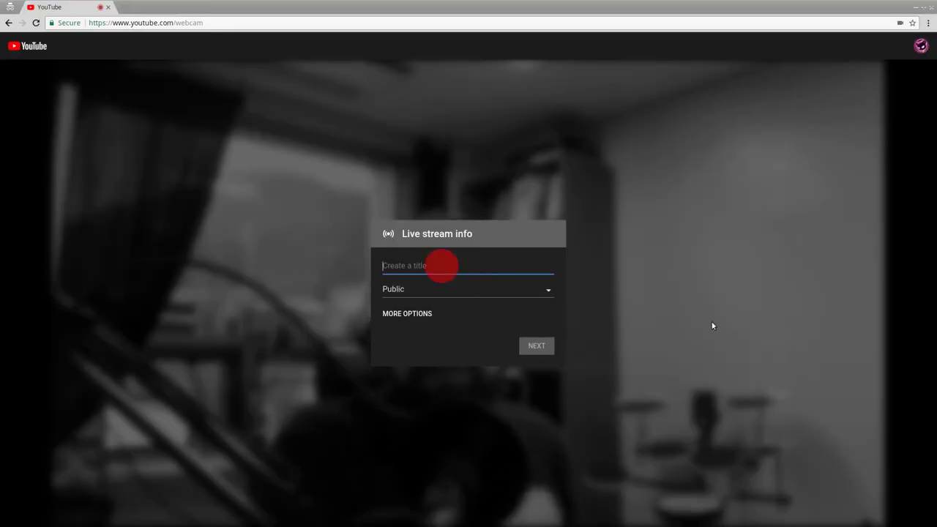
pyautogui.write('Sec')
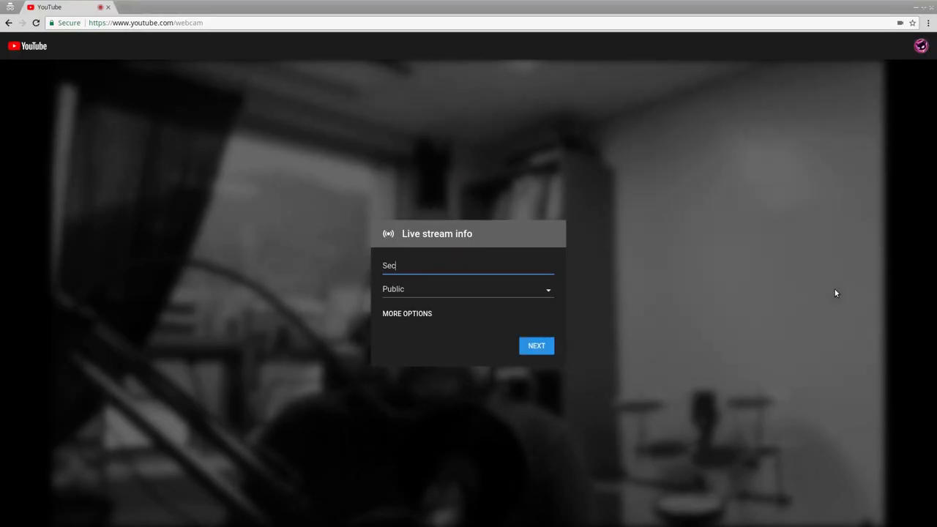
pyautogui.write('c')
pyautogui.press('BackSpace')
pyautogui.write('Rev')
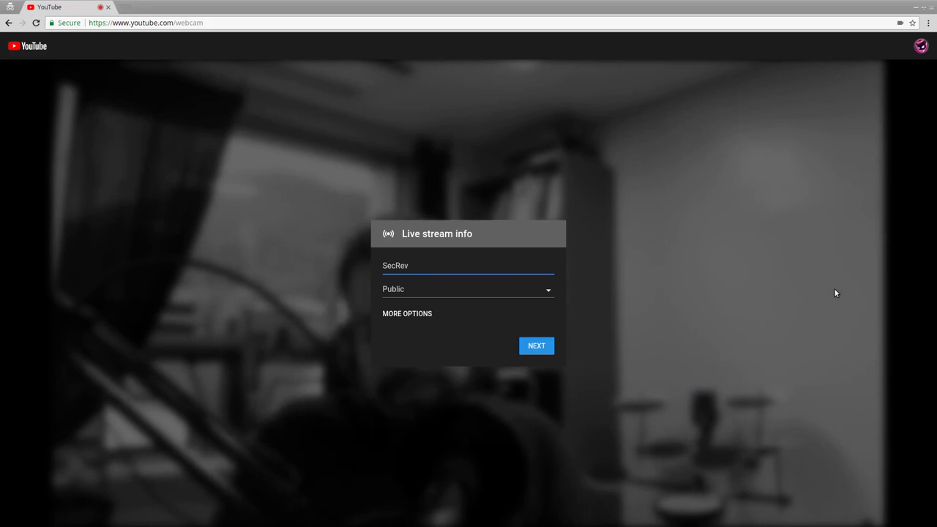
pyautogui.write(' 2018')
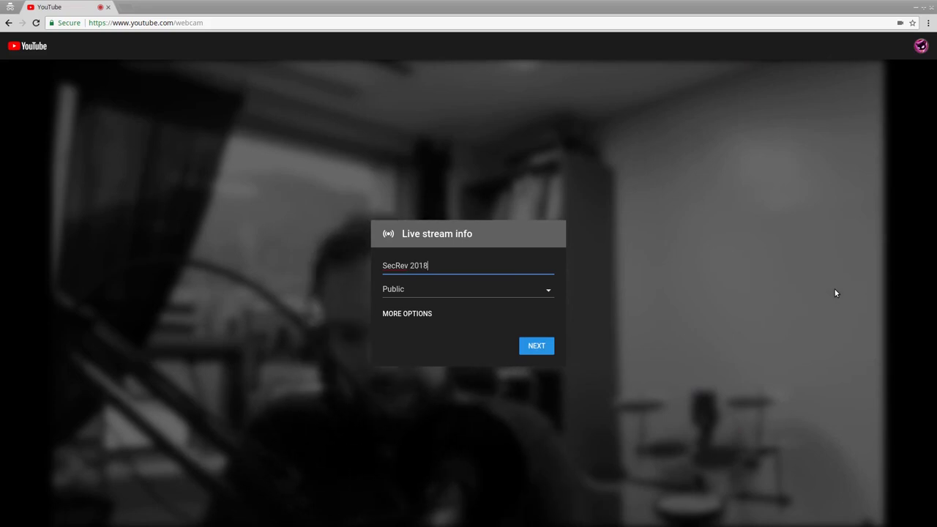
pyautogui.click(531, 292)
pyautogui.click(530, 294)
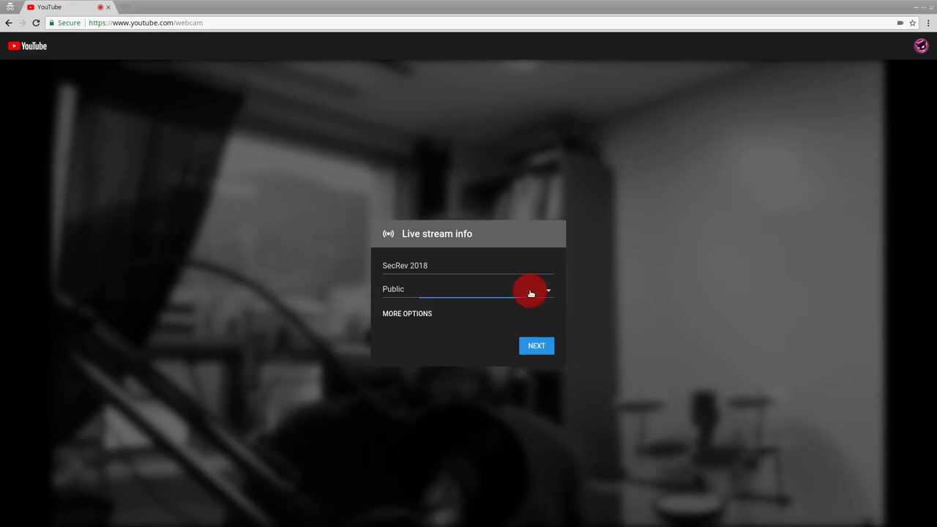
# - Set the category to Science & Technology and the camera to USB 2.0 Webcam Device
pyautogui.click(414, 316)
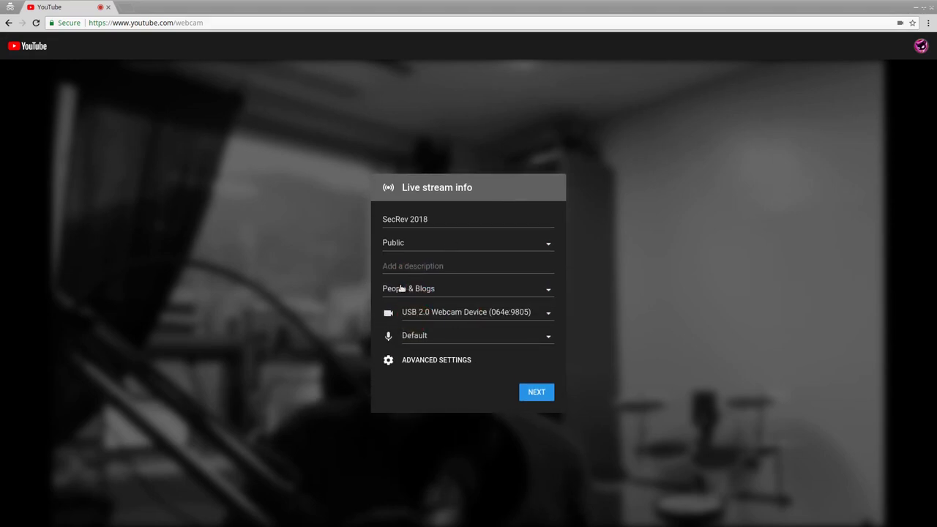
pyautogui.click(440, 290)
pyautogui.scroll(-2, 439, 352)
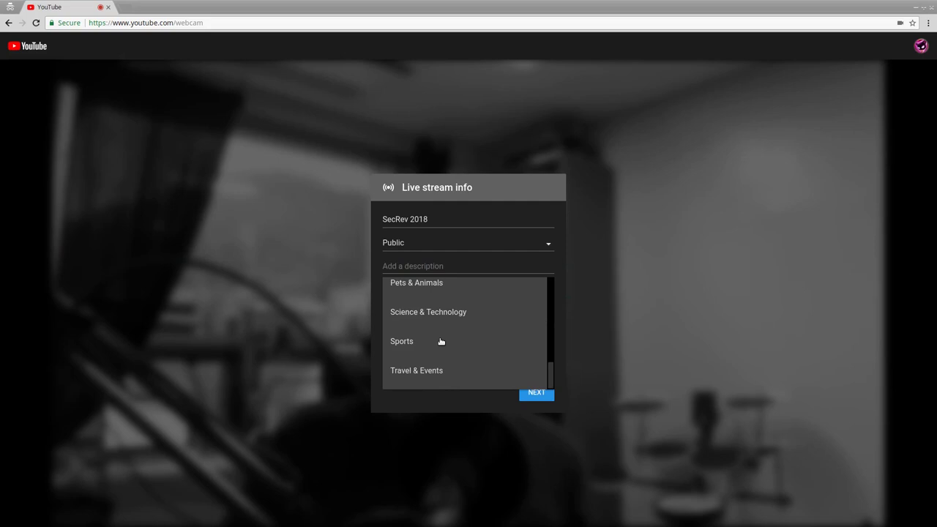
pyautogui.click(433, 315)
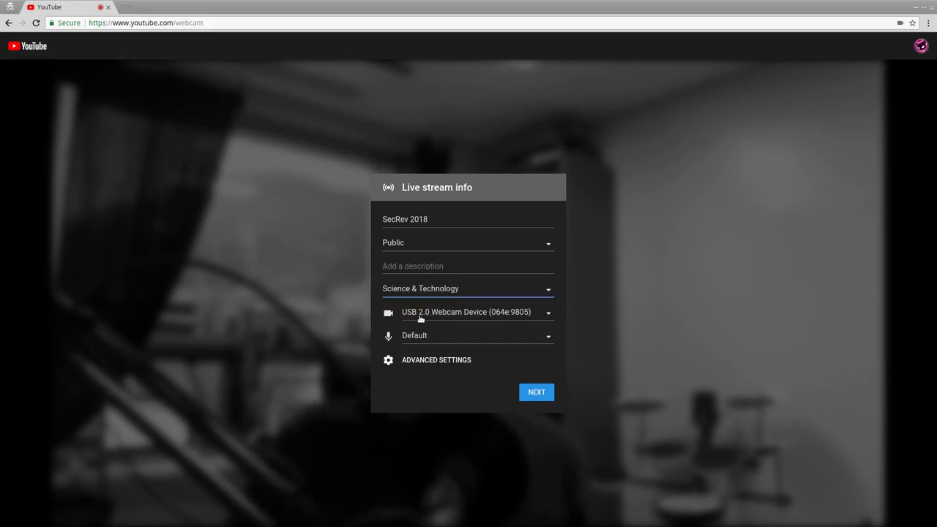
pyautogui.click(515, 314)
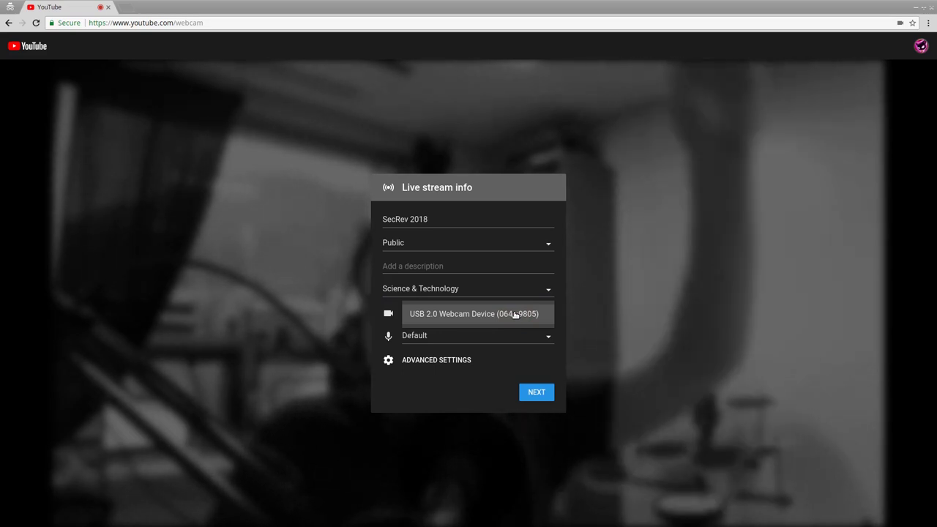
pyautogui.click(515, 314)
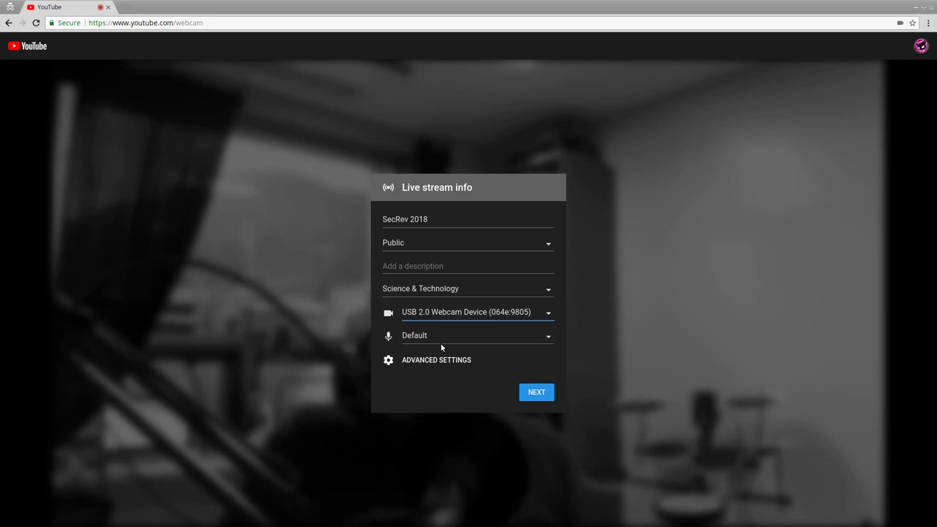
# - Leave the advanced settings and return to the SecRev 2018 stream preview
pyautogui.click(429, 361)
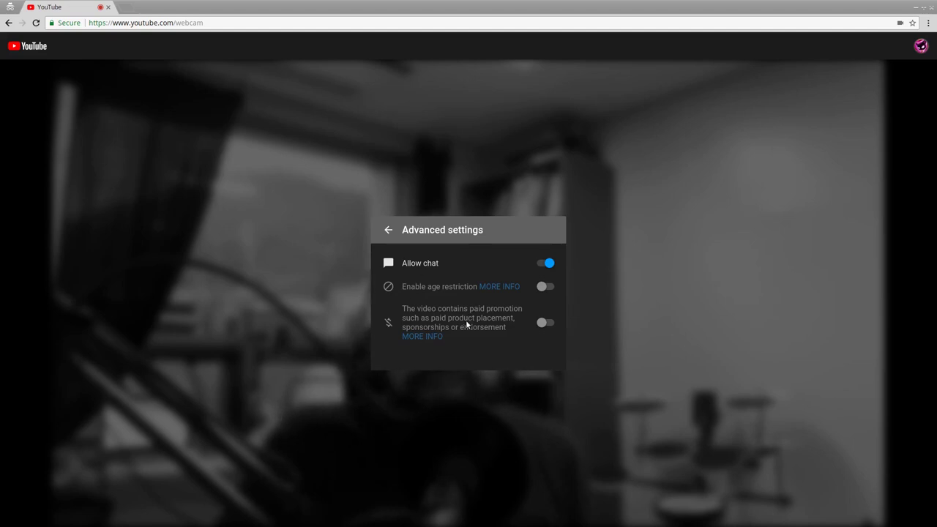
pyautogui.click(387, 232)
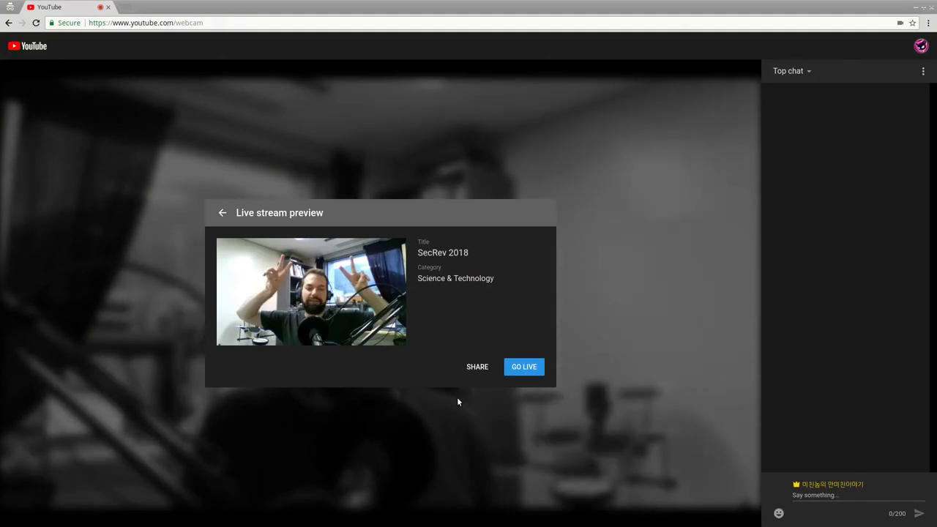
pyautogui.moveTo(381, 335)
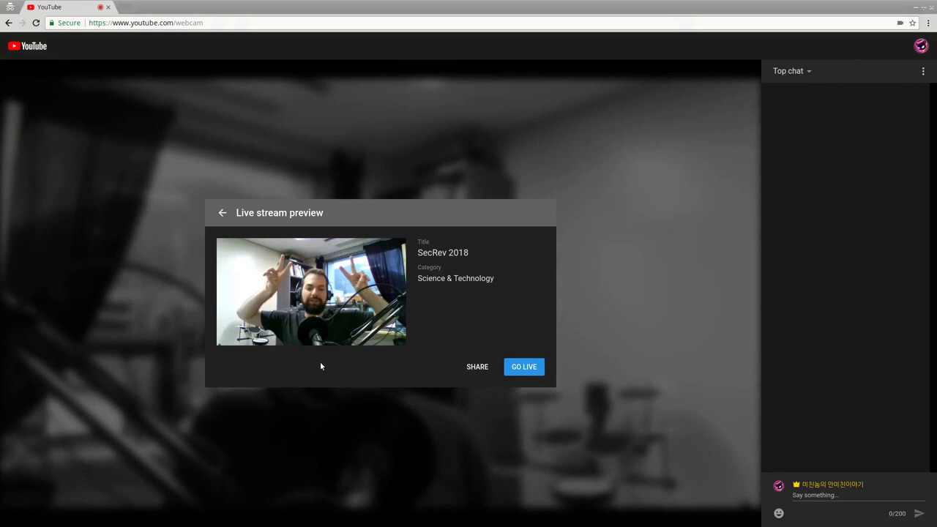
pyautogui.moveTo(368, 310)
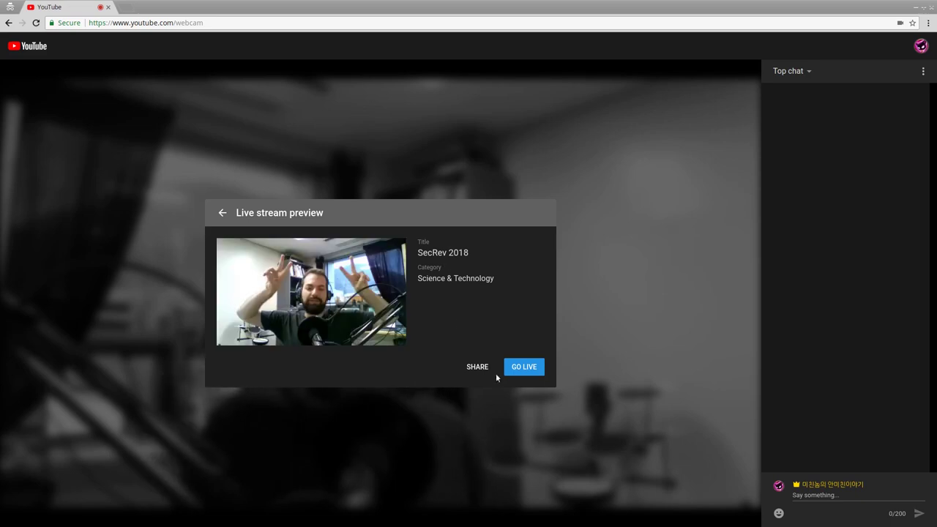
# - Copy the stream's youtu.be share link and load it in a new private window
pyautogui.click(477, 367)
pyautogui.hotkey('ctrl', 'c')
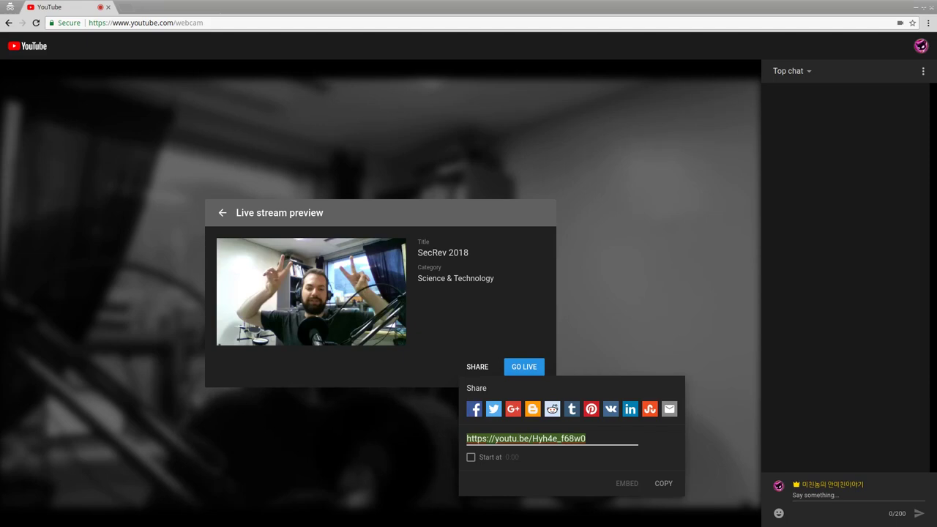
pyautogui.hotkey('ctrl', 'shift', 'n')
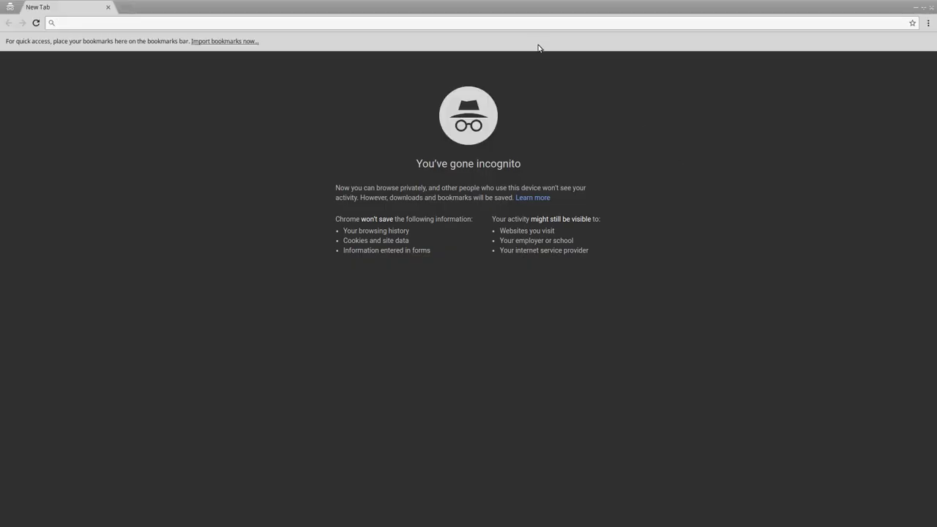
pyautogui.click(535, 22)
pyautogui.hotkey('ctrl', 'v')
pyautogui.press('Return')
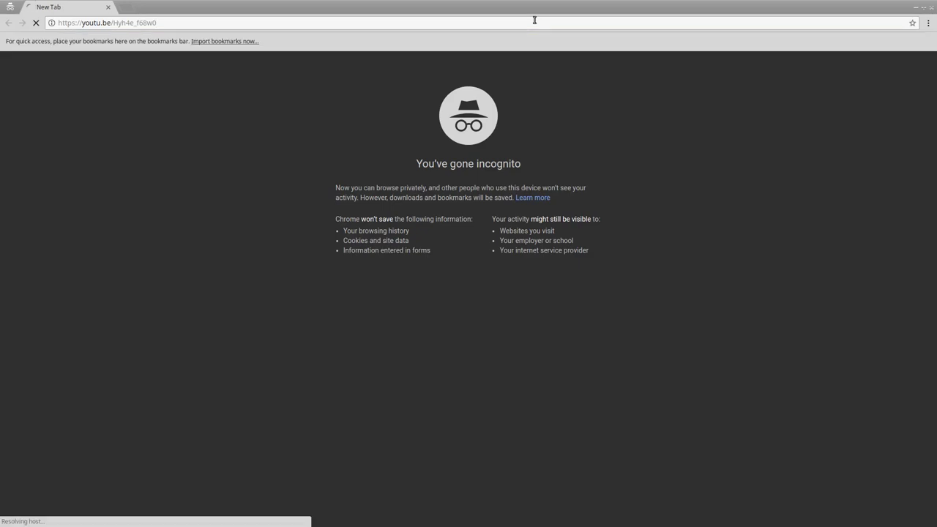
# - Resize and arrange the viewer and streaming windows side by side
pyautogui.doubleClick(837, 10)
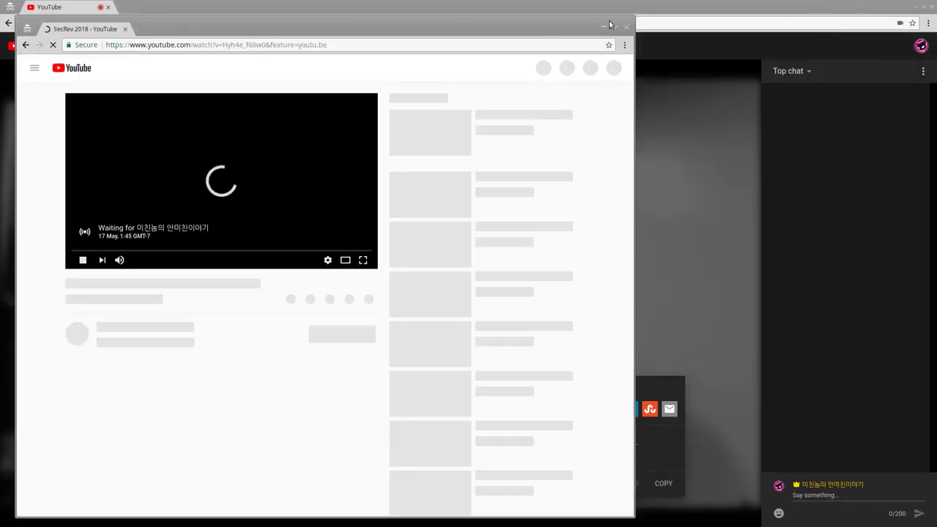
pyautogui.moveTo(630, 16); pyautogui.dragTo(337, 17)
pyautogui.moveTo(280, 22); pyautogui.dragTo(262, 19)
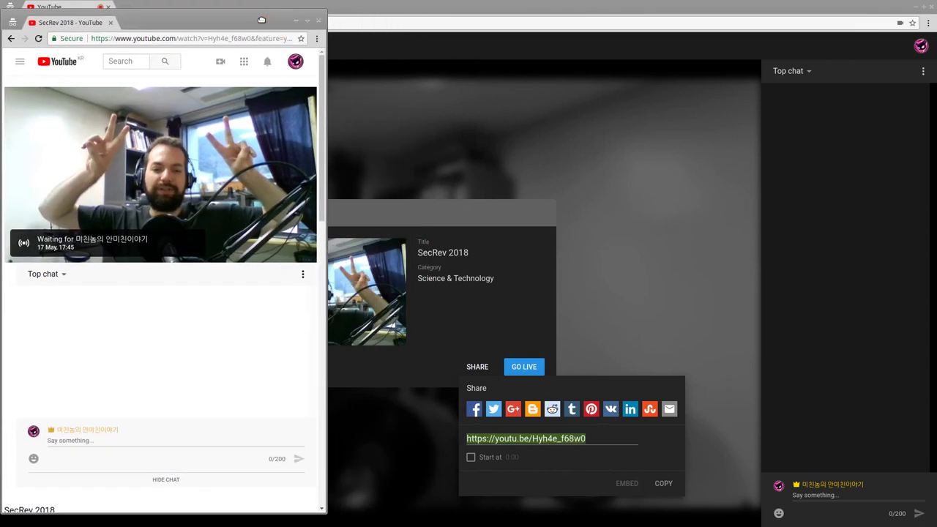
pyautogui.doubleClick(444, 11)
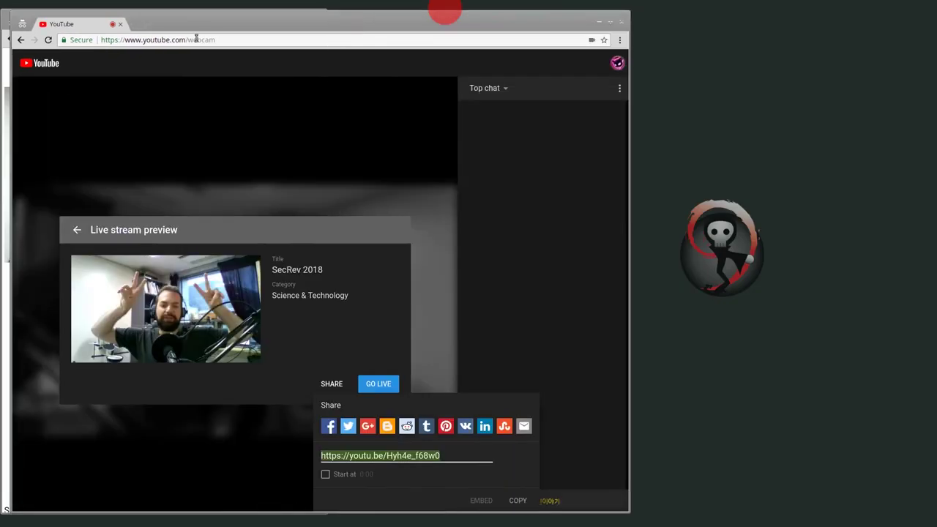
pyautogui.moveTo(179, 9); pyautogui.dragTo(485, 5)
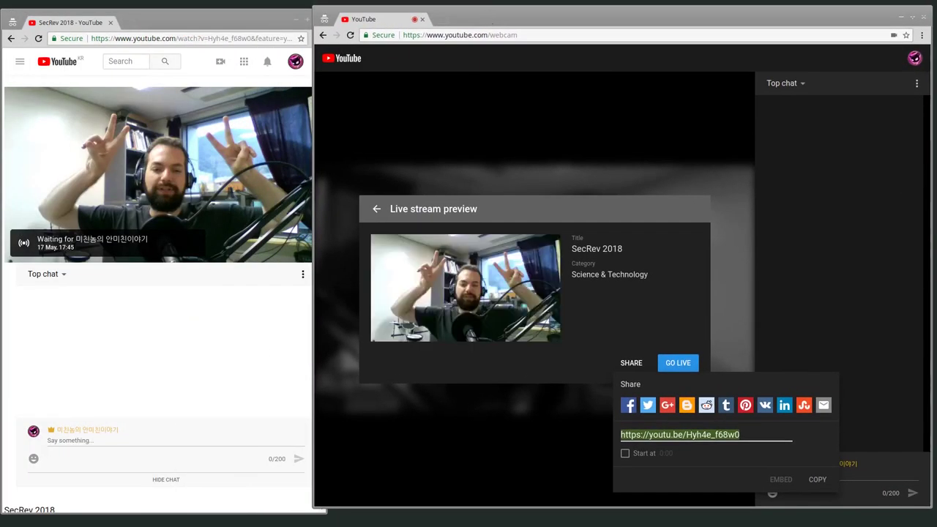
pyautogui.moveTo(117, 108)
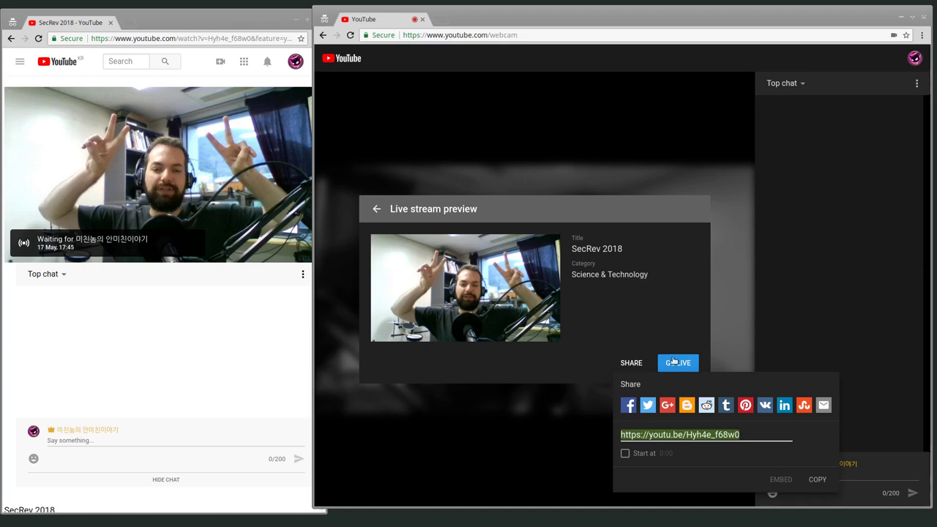
# - Close the share popup, start broadcasting SecRev 2018, and mute the viewer player
pyautogui.click(668, 314)
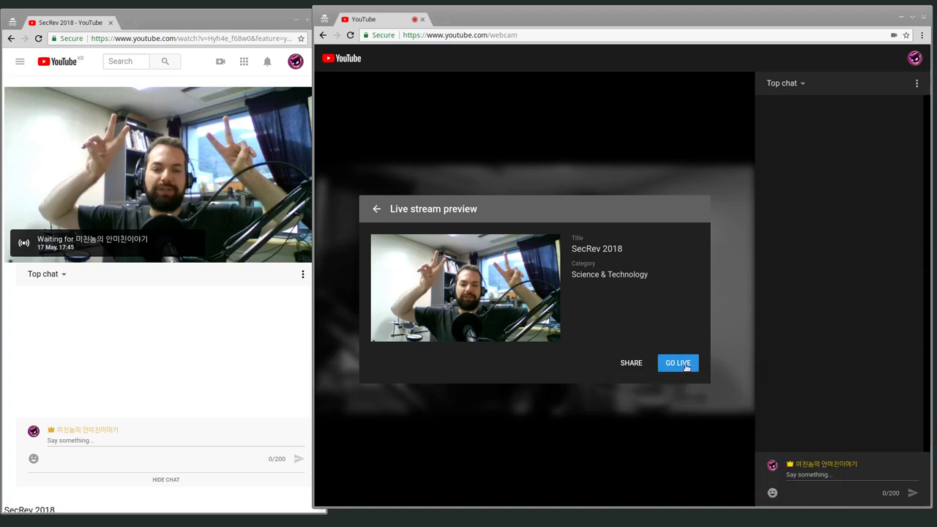
pyautogui.click(687, 366)
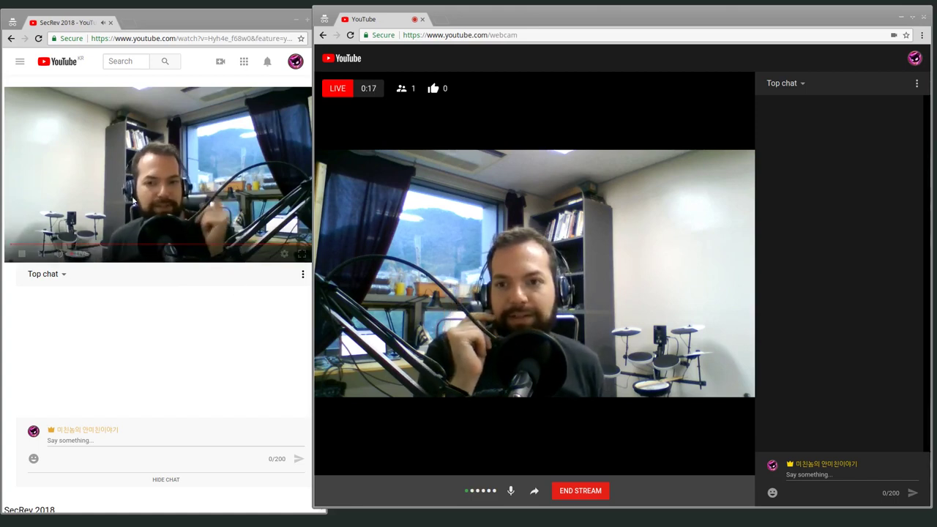
pyautogui.click(70, 253)
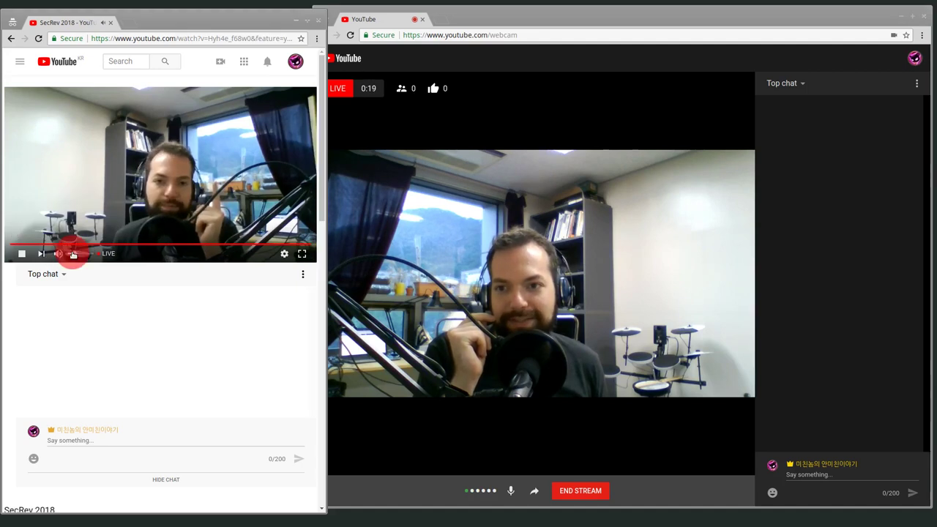
pyautogui.click(63, 253)
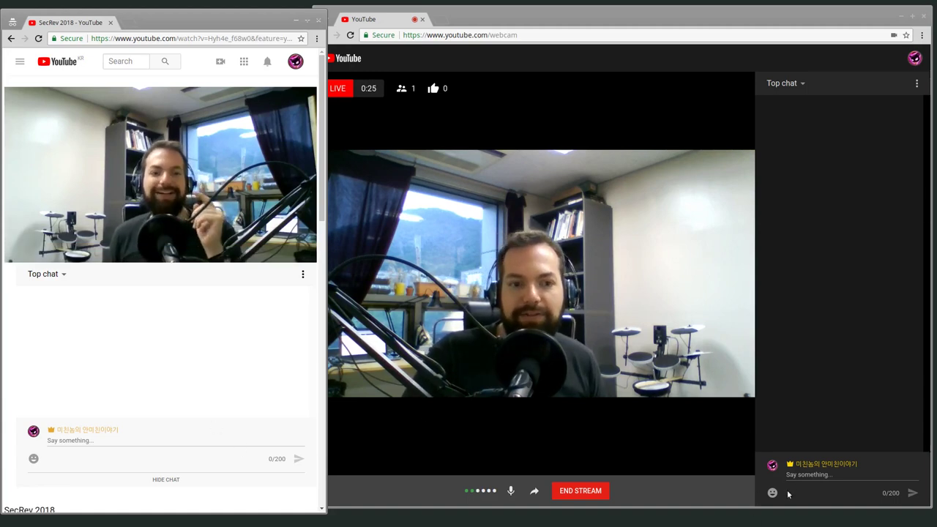
# - Post 'Do you have any questions?' to the live chat as the streamer
pyautogui.click(809, 474)
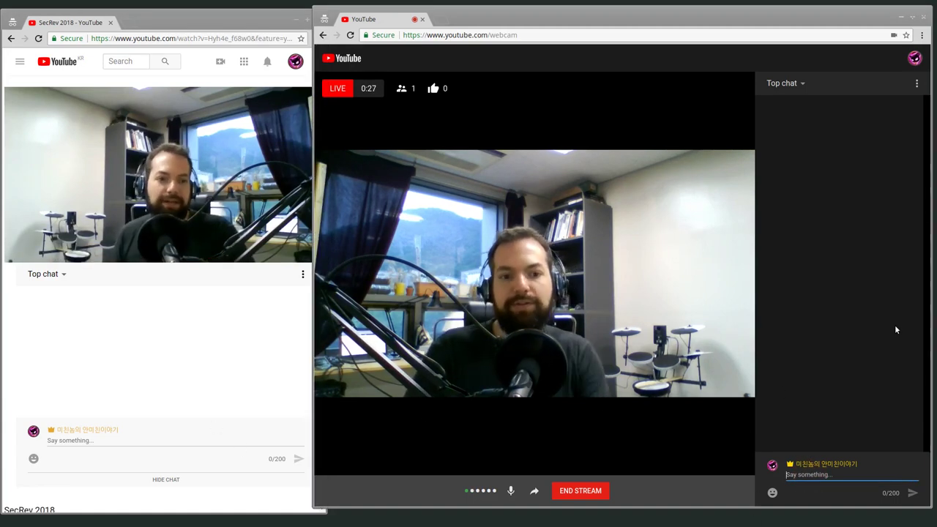
pyautogui.write('Do you h')
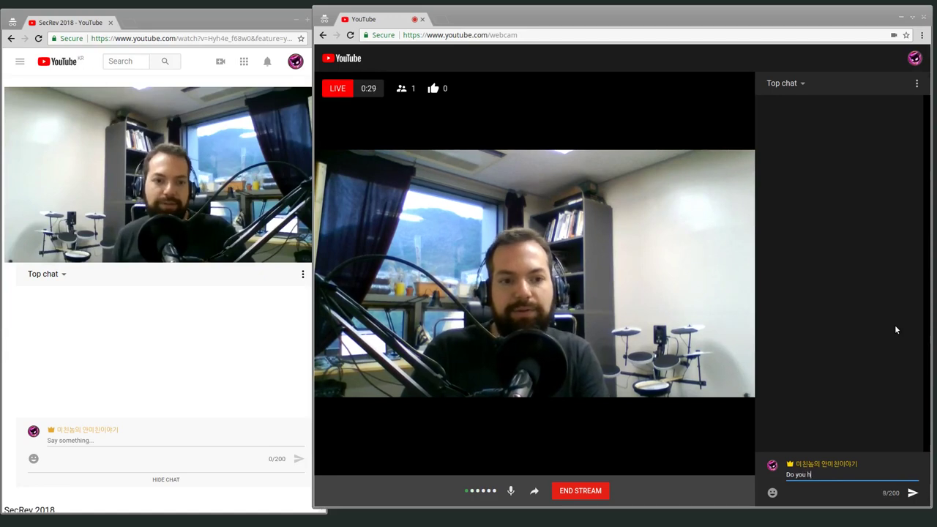
pyautogui.write('ave any questions?')
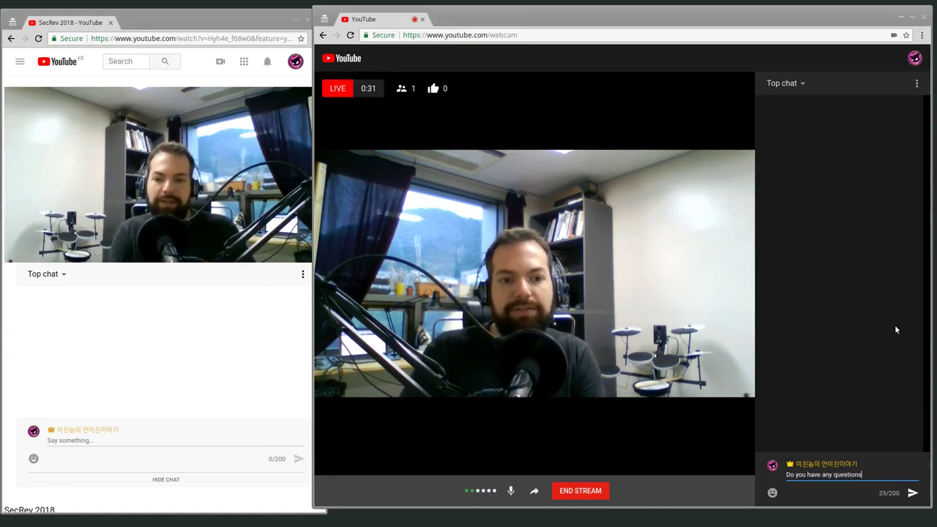
pyautogui.press('Return')
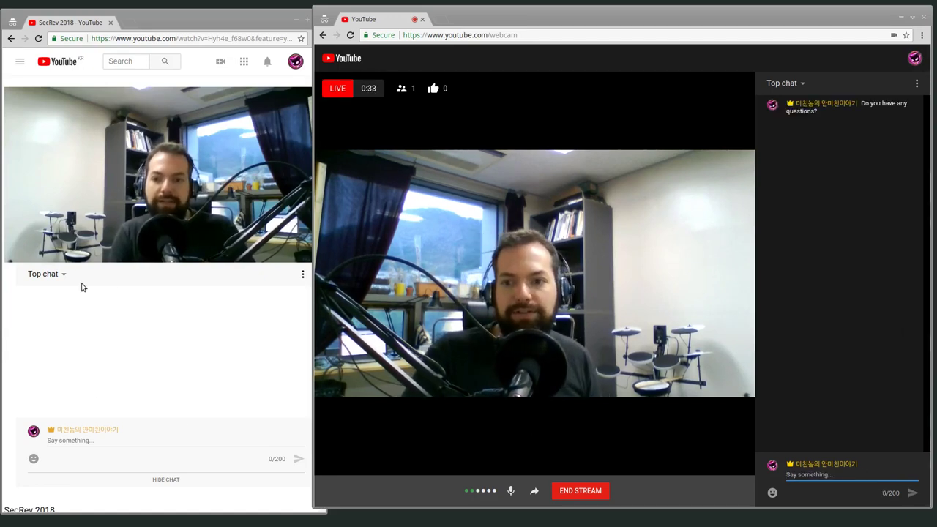
# - Reply 'Nope, thanks.' in the chat from the viewer window
pyautogui.click(65, 439)
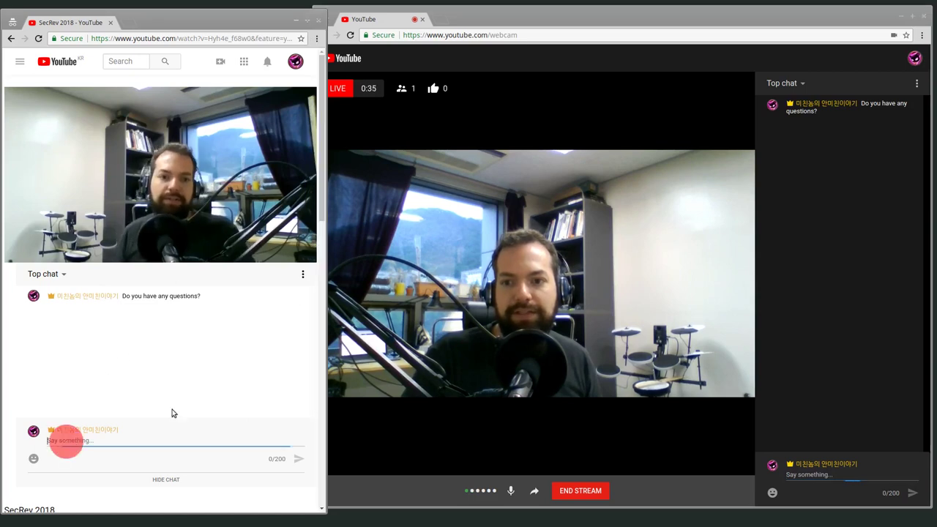
pyautogui.write('Nope, thanks.')
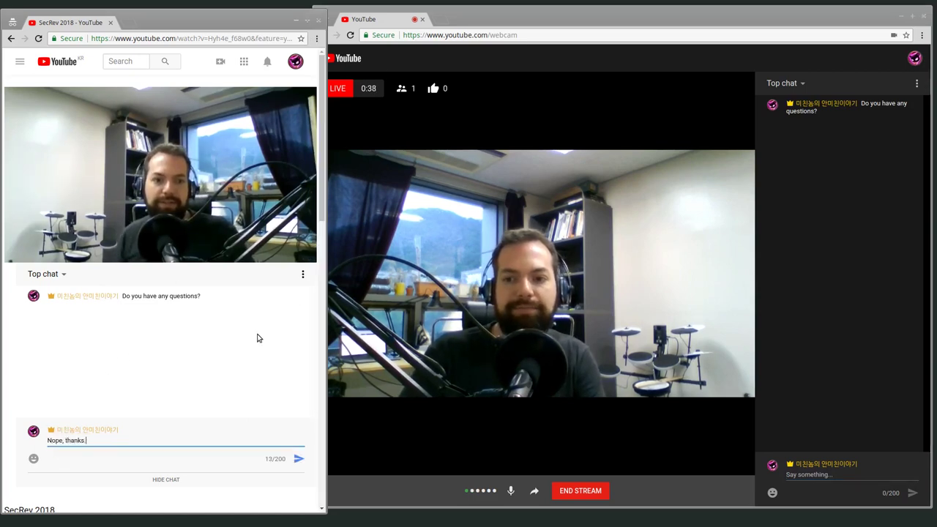
pyautogui.press('Return')
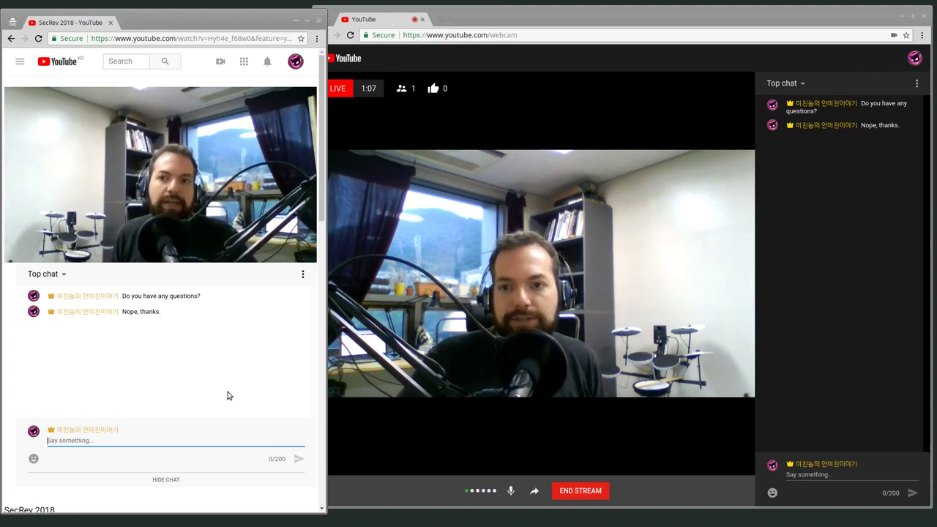
# - Close the incognito viewer window and maximize the live 'SecRev 2018' streaming page
pyautogui.click(228, 391)
pyautogui.click(317, 20)
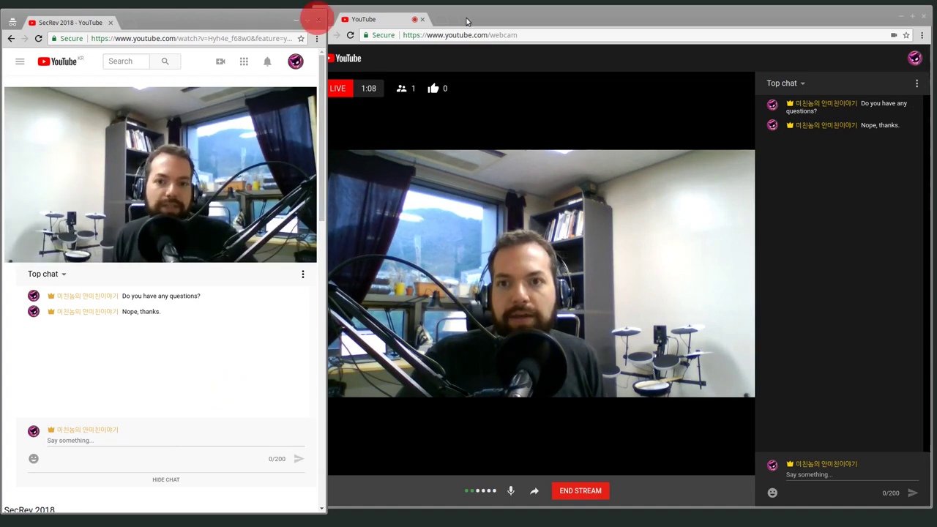
pyautogui.doubleClick(475, 19)
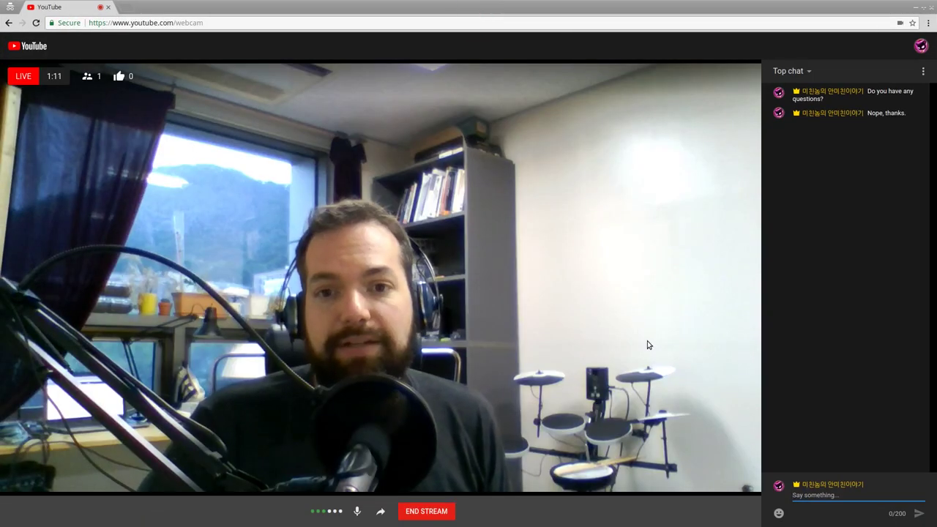